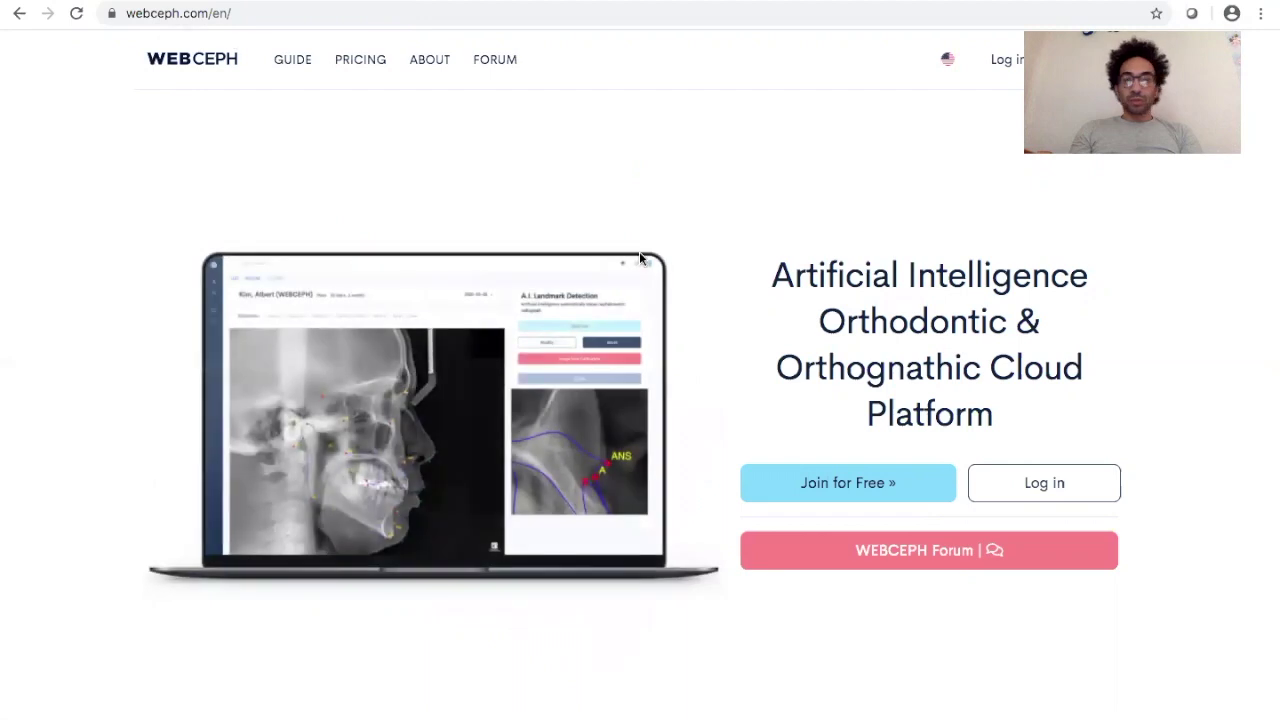
# Log in to the account with the saved e-mail and password.
pyautogui.click(1029, 485)
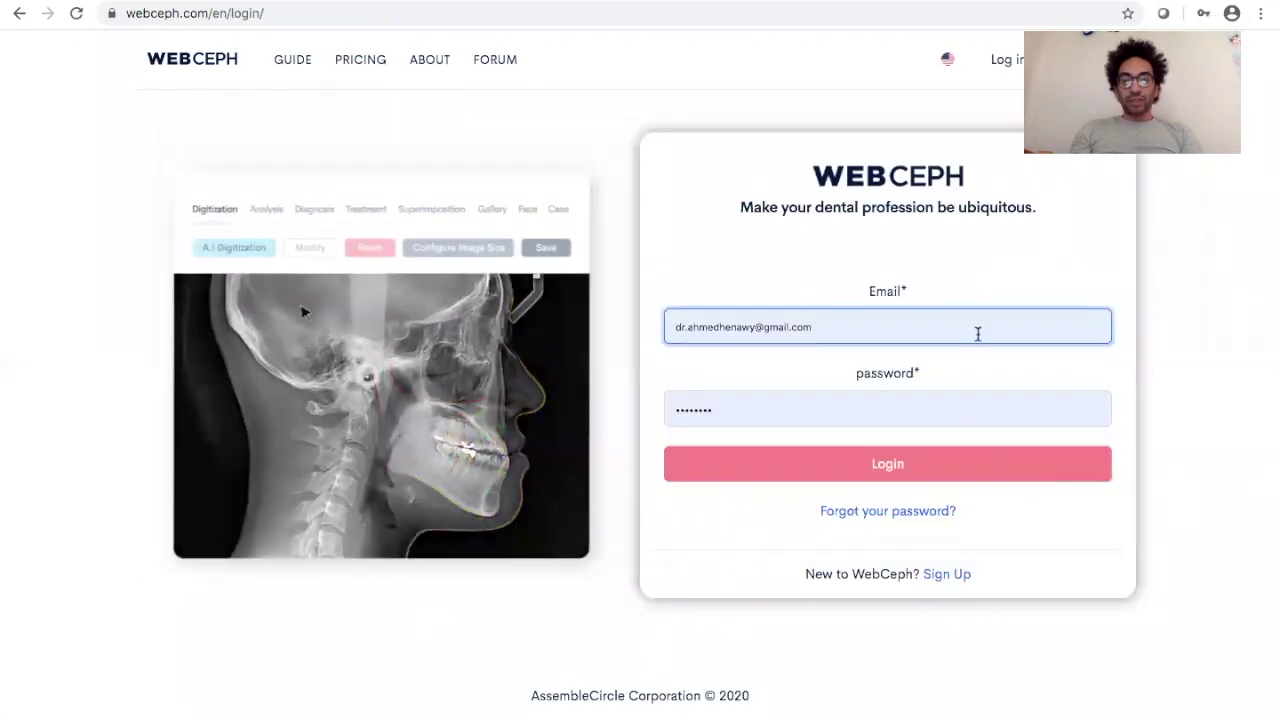
pyautogui.click(795, 478)
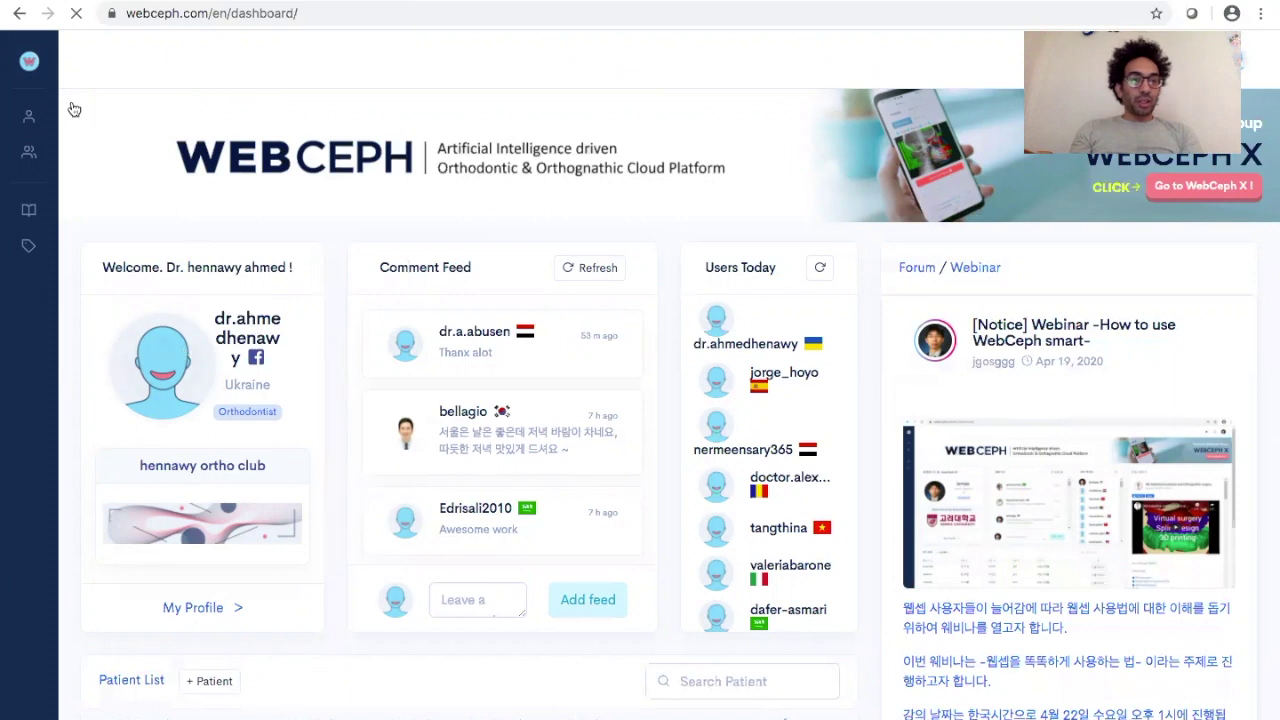
pyautogui.moveTo(31, 117)
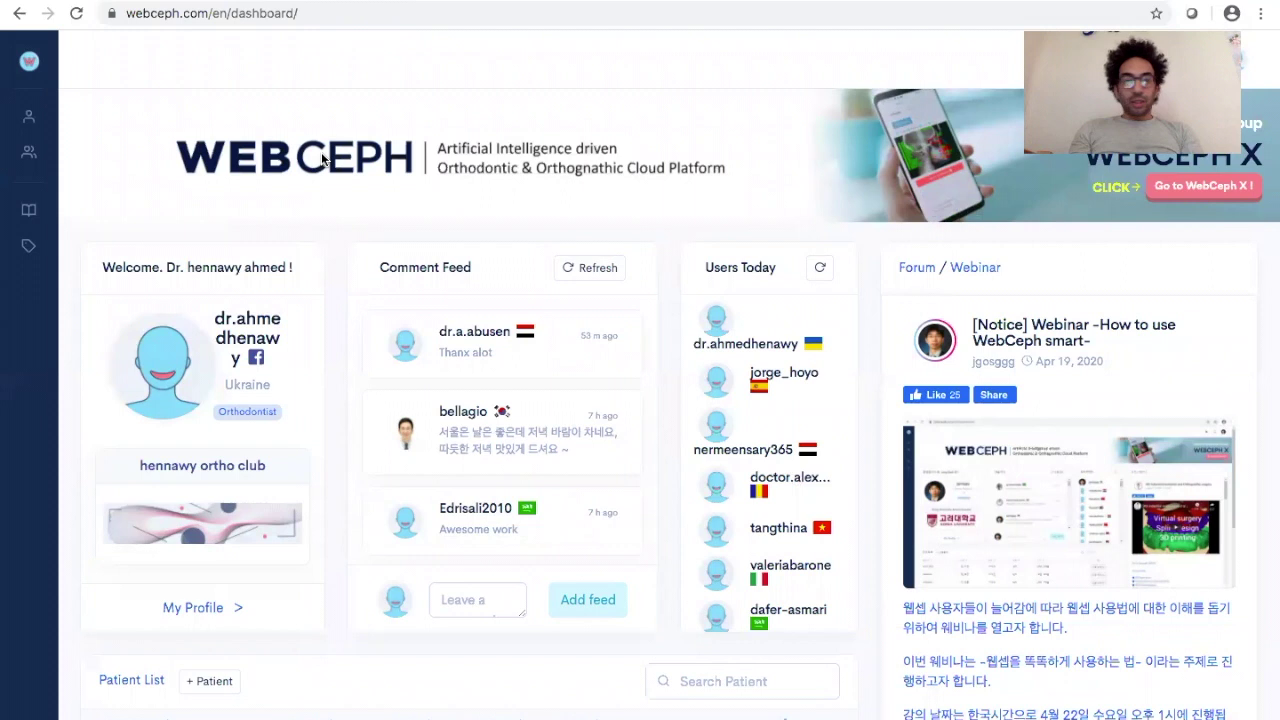
# Look over the WebCeph X group page, the dashboard with its patient list, the user profile and the account menu.
pyautogui.click(322, 160)
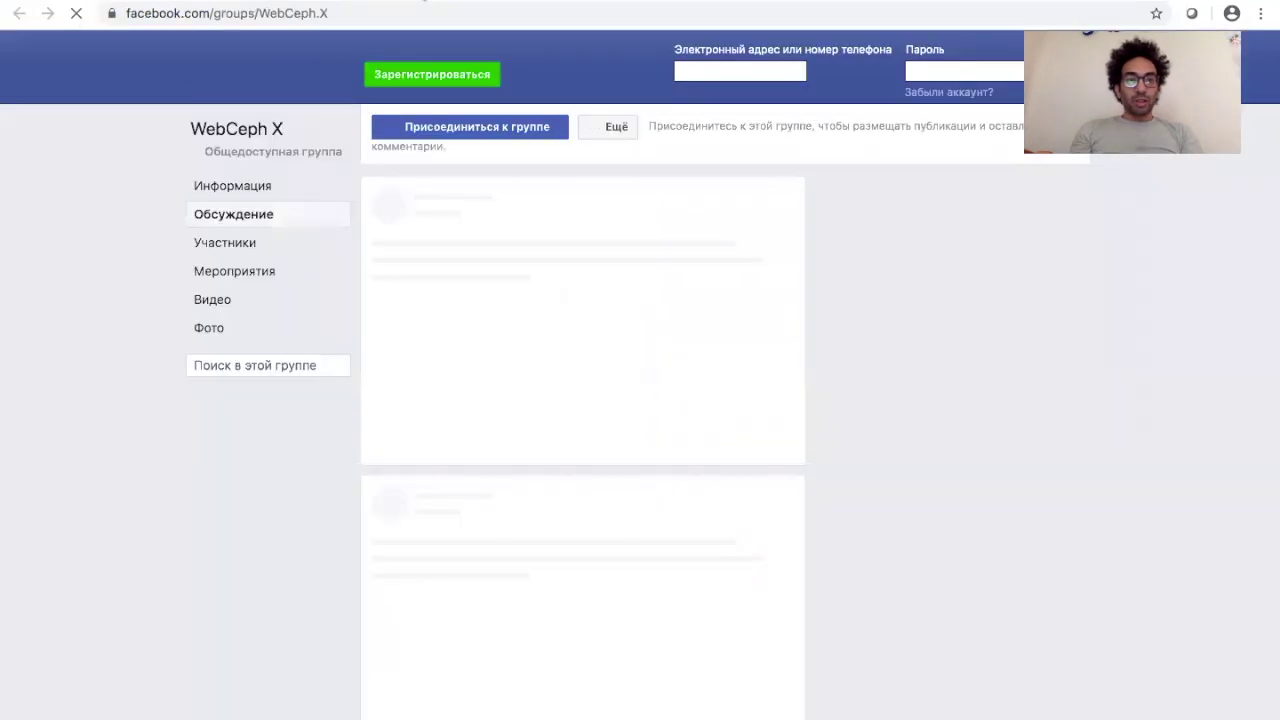
pyautogui.click(420, 2)
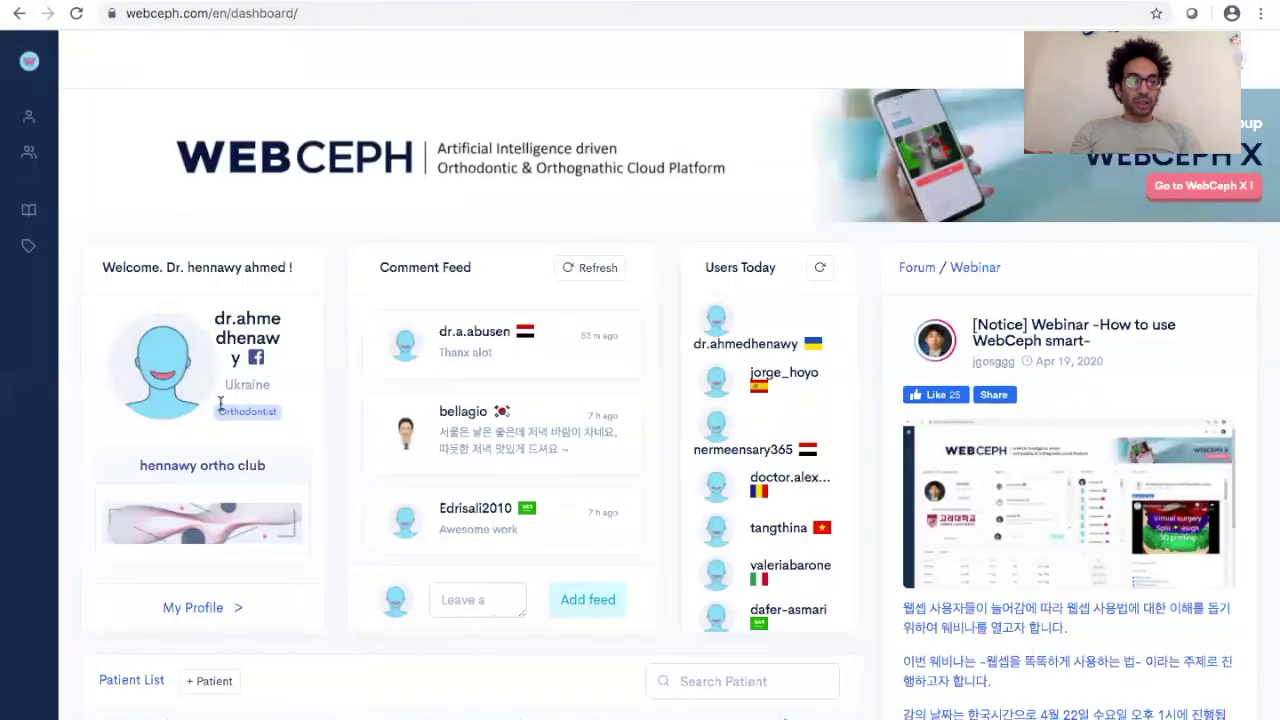
pyautogui.scroll(-4, 220, 403)
pyautogui.scroll(2, 221, 410)
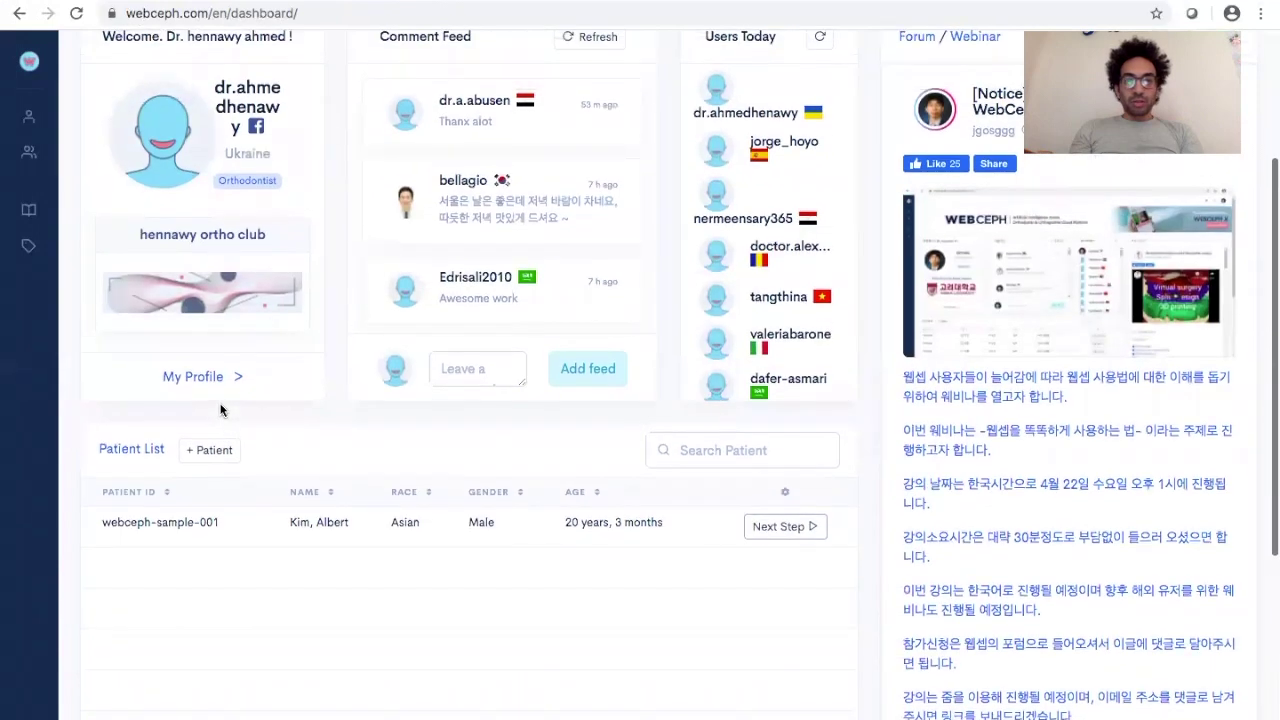
pyautogui.scroll(1, 220, 408)
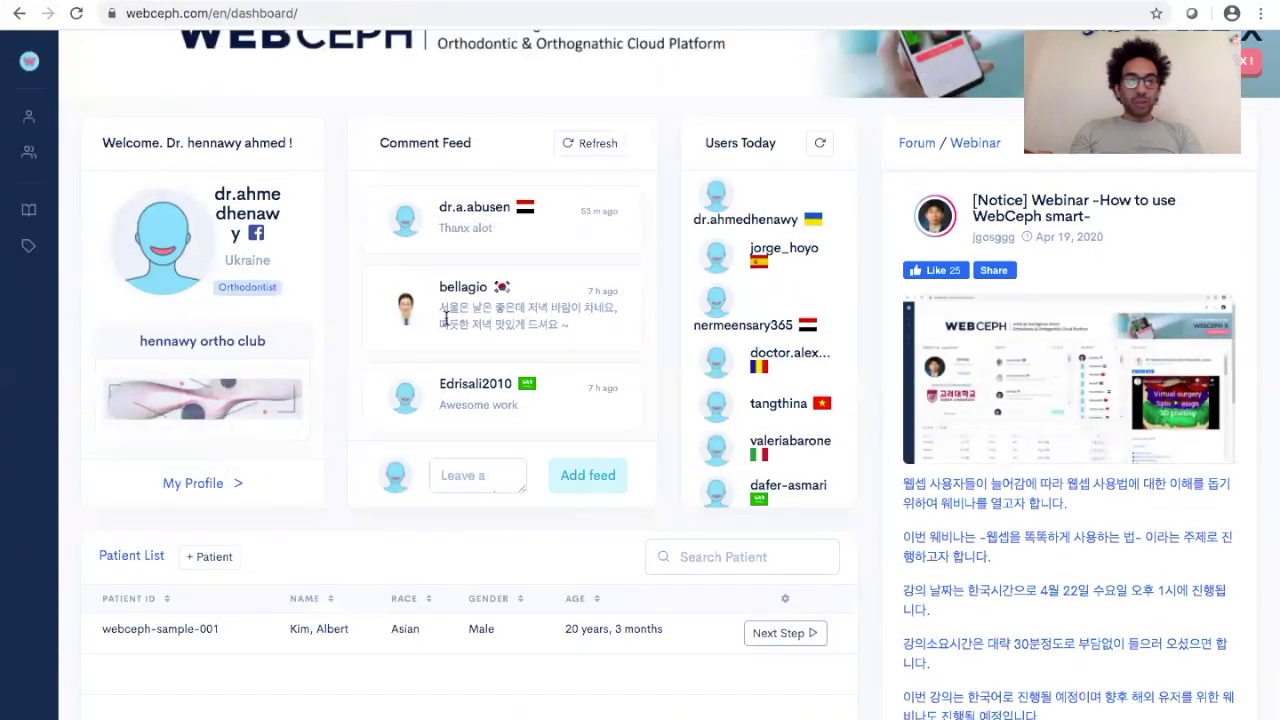
pyautogui.scroll(1, 903, 410)
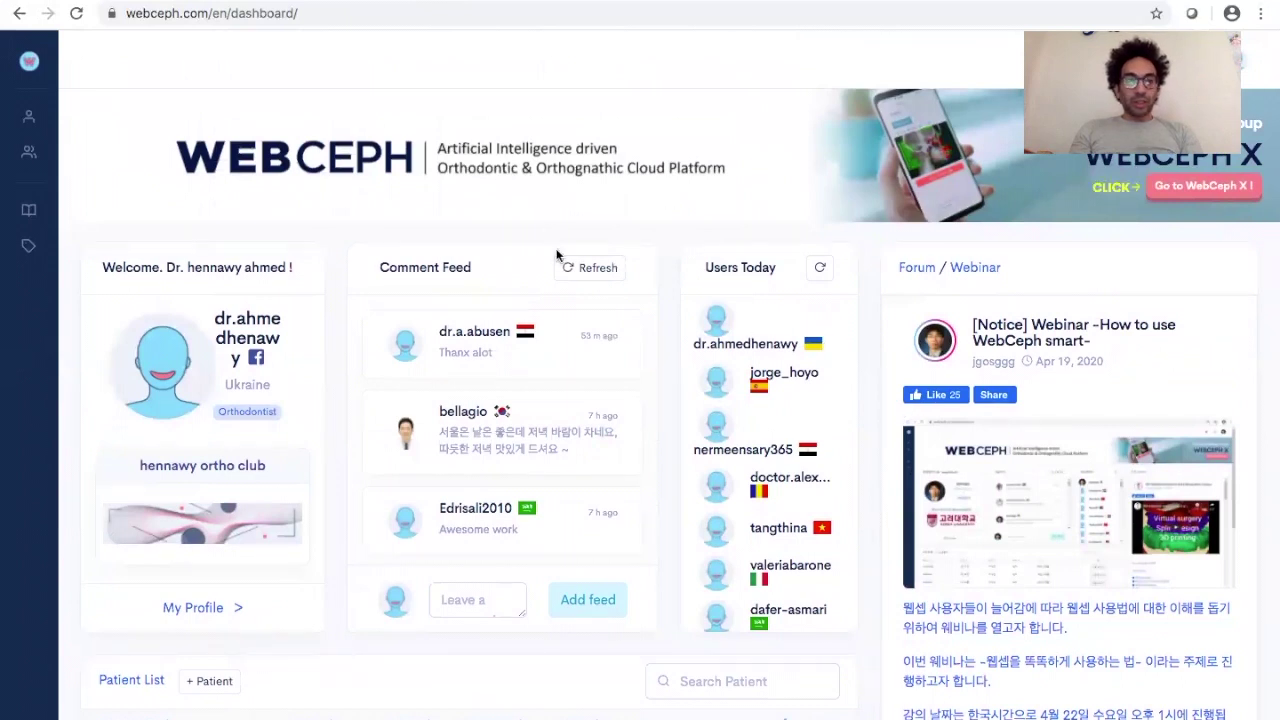
pyautogui.click(205, 608)
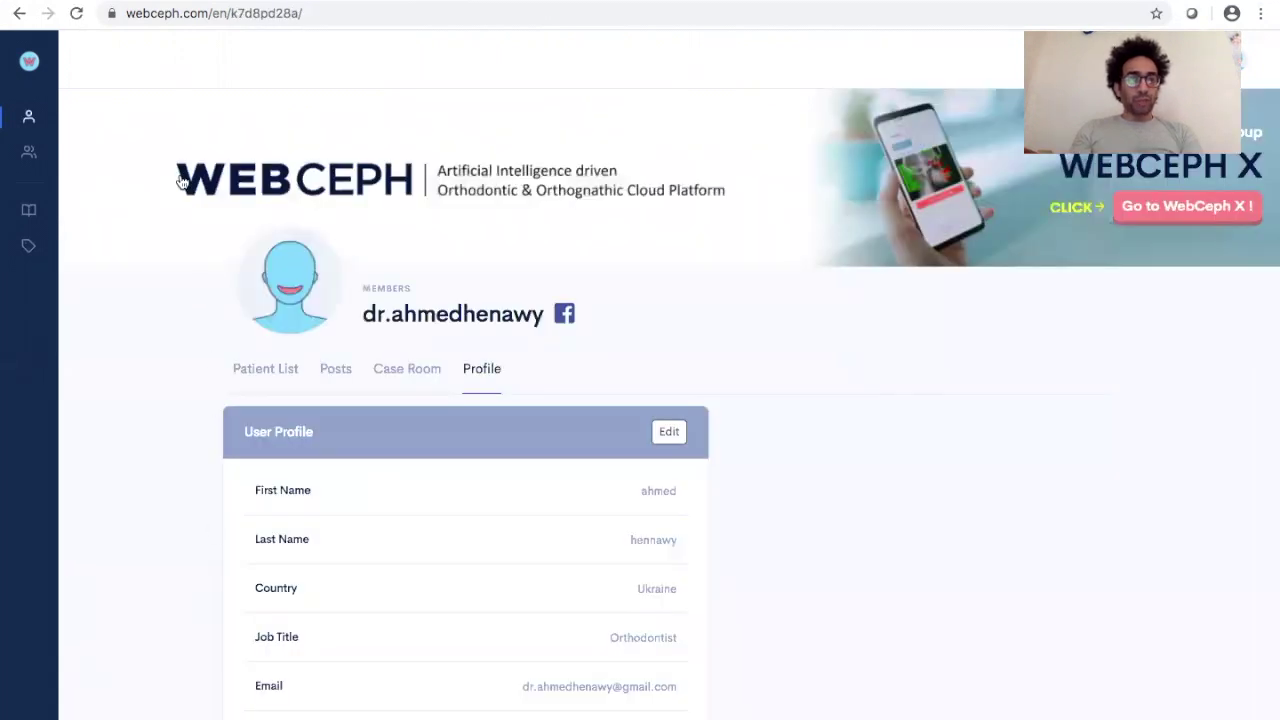
pyautogui.click(18, 18)
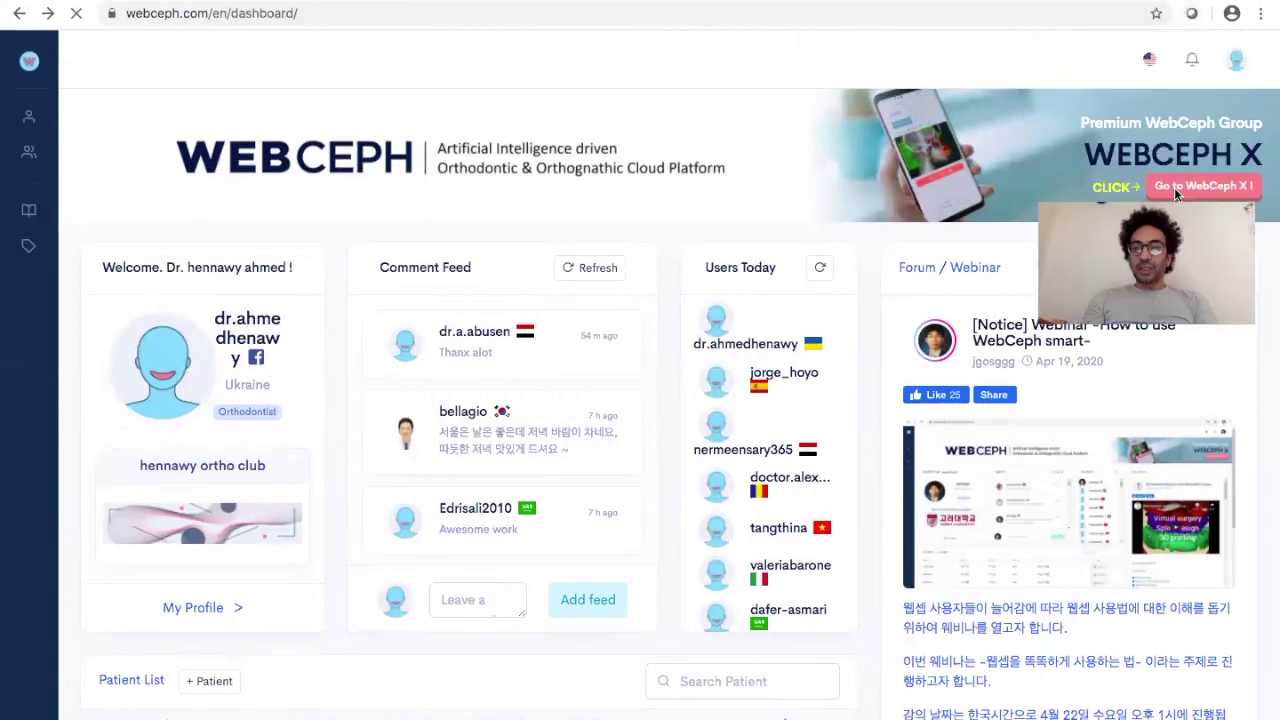
pyautogui.click(1236, 60)
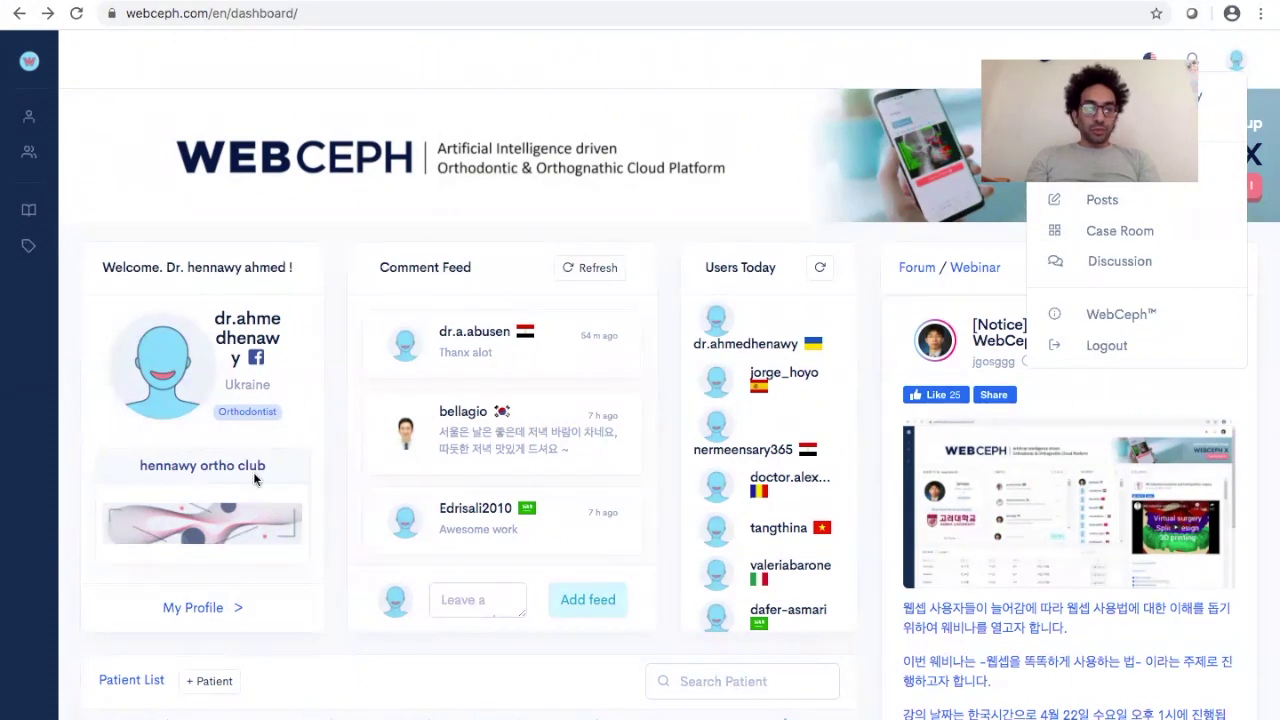
# Start adding a new patient and enter the patient ID, first name and last name.
pyautogui.scroll(-3, 253, 478)
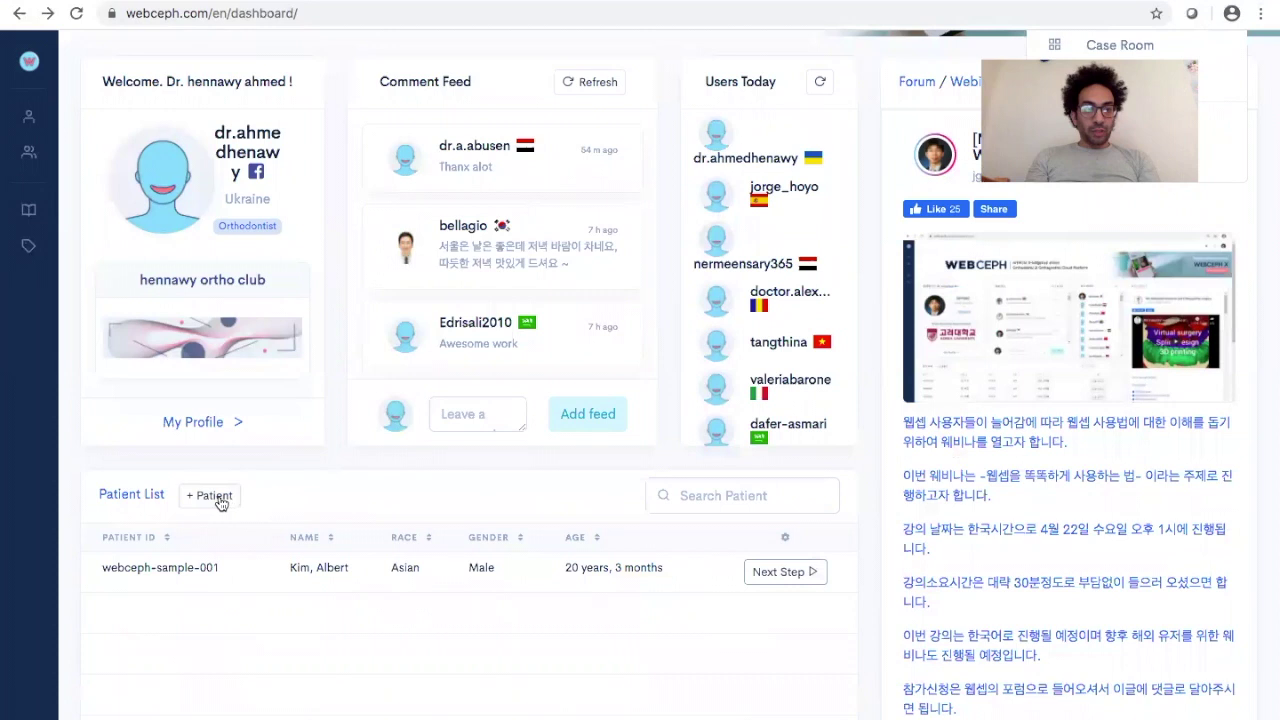
pyautogui.click(212, 496)
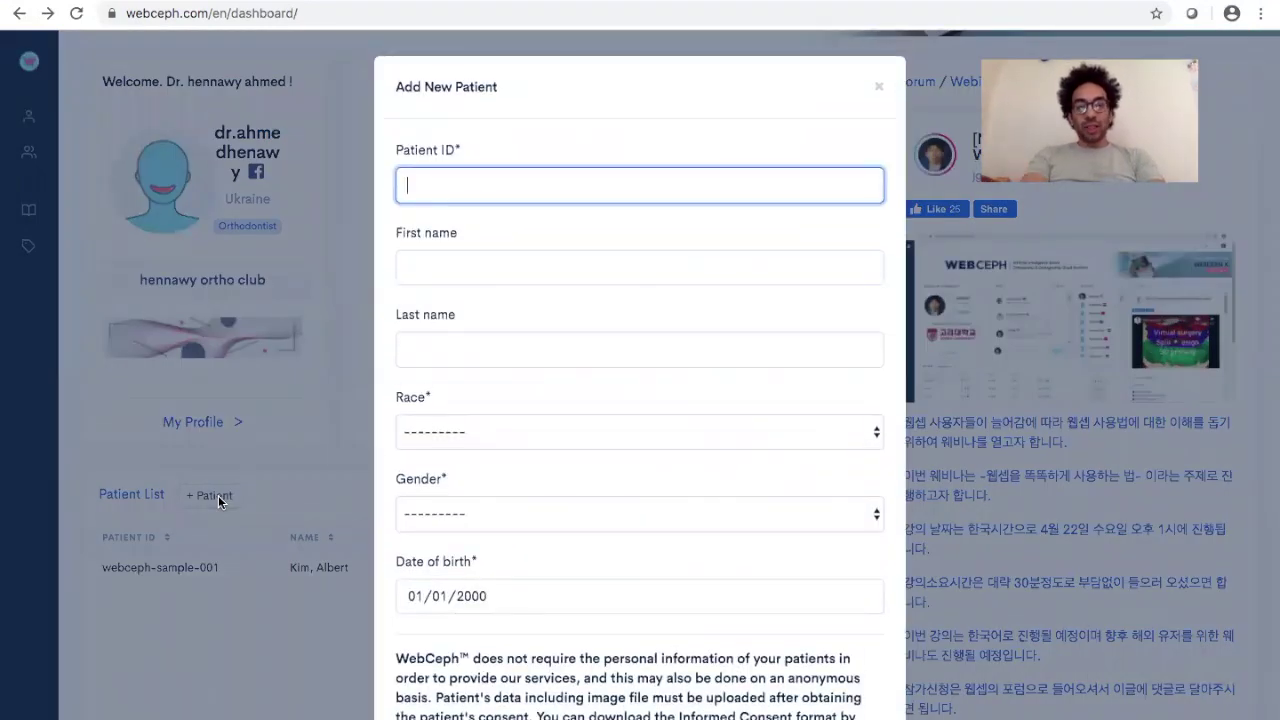
pyautogui.write('123')
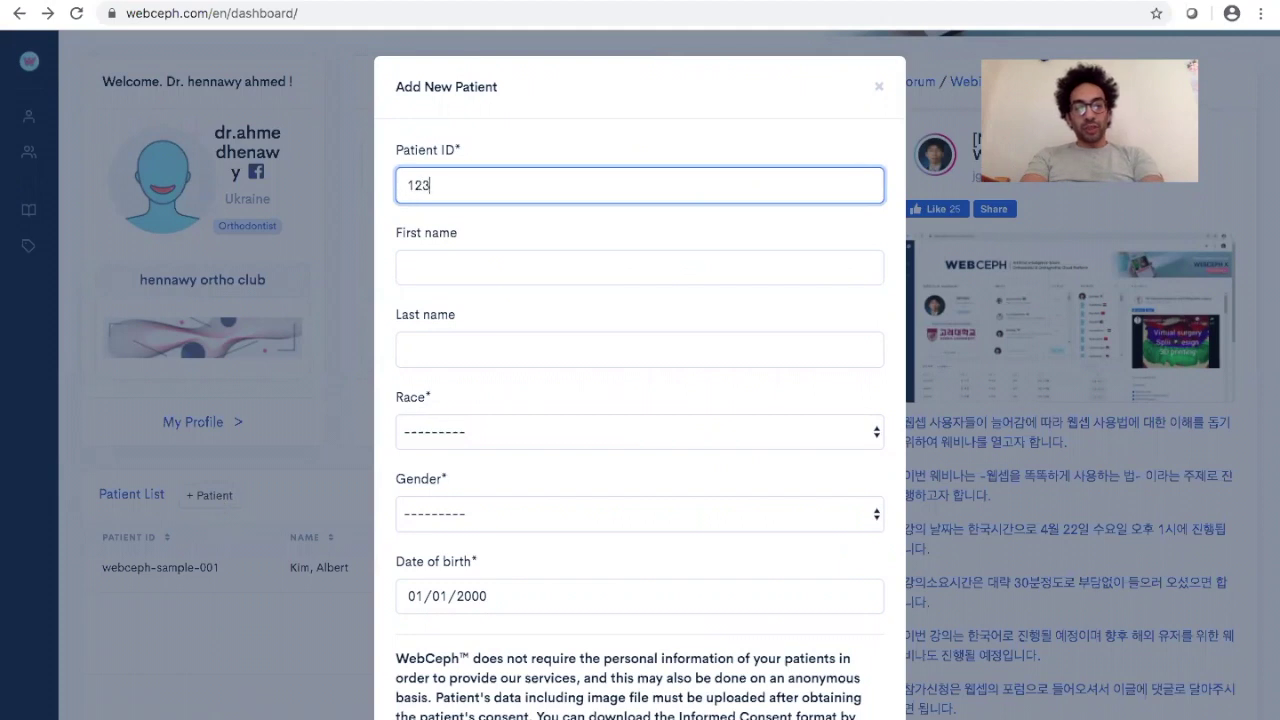
pyautogui.click(640, 267)
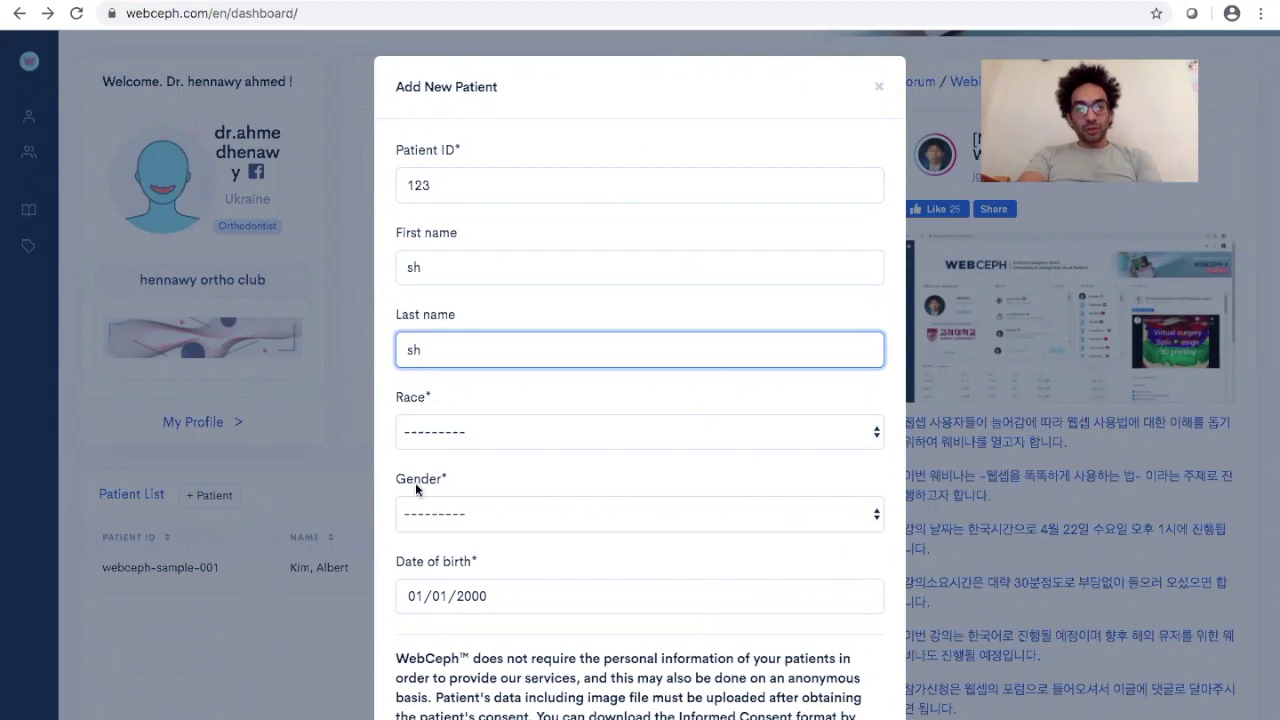
# Set the new patient's race to African and gender to Female, and create the patient.
pyautogui.click(418, 430)
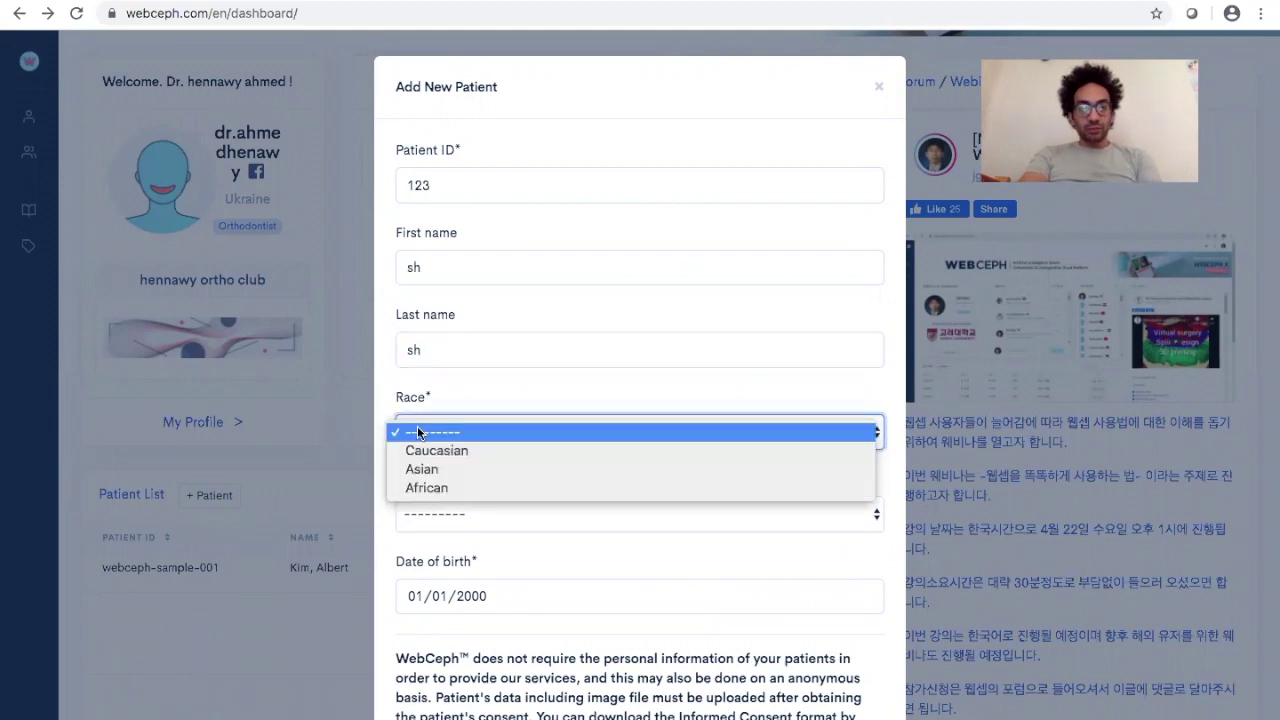
pyautogui.click(420, 490)
pyautogui.click(420, 513)
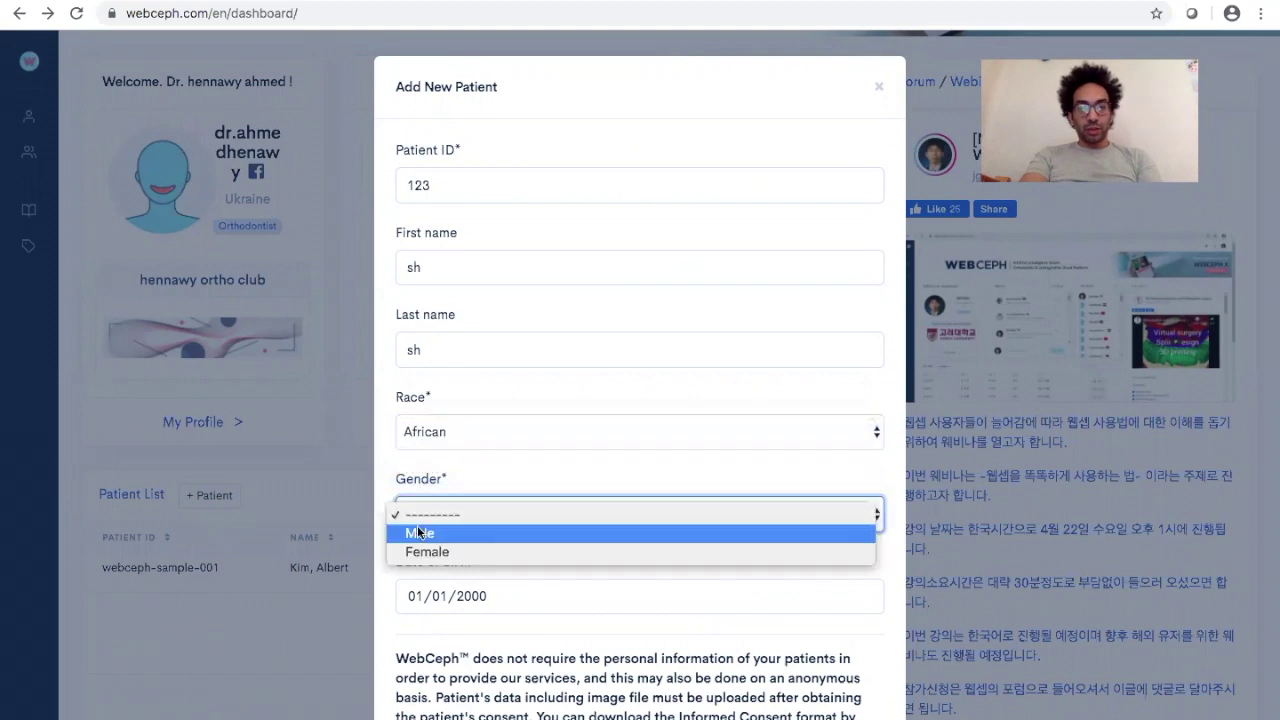
pyautogui.click(416, 550)
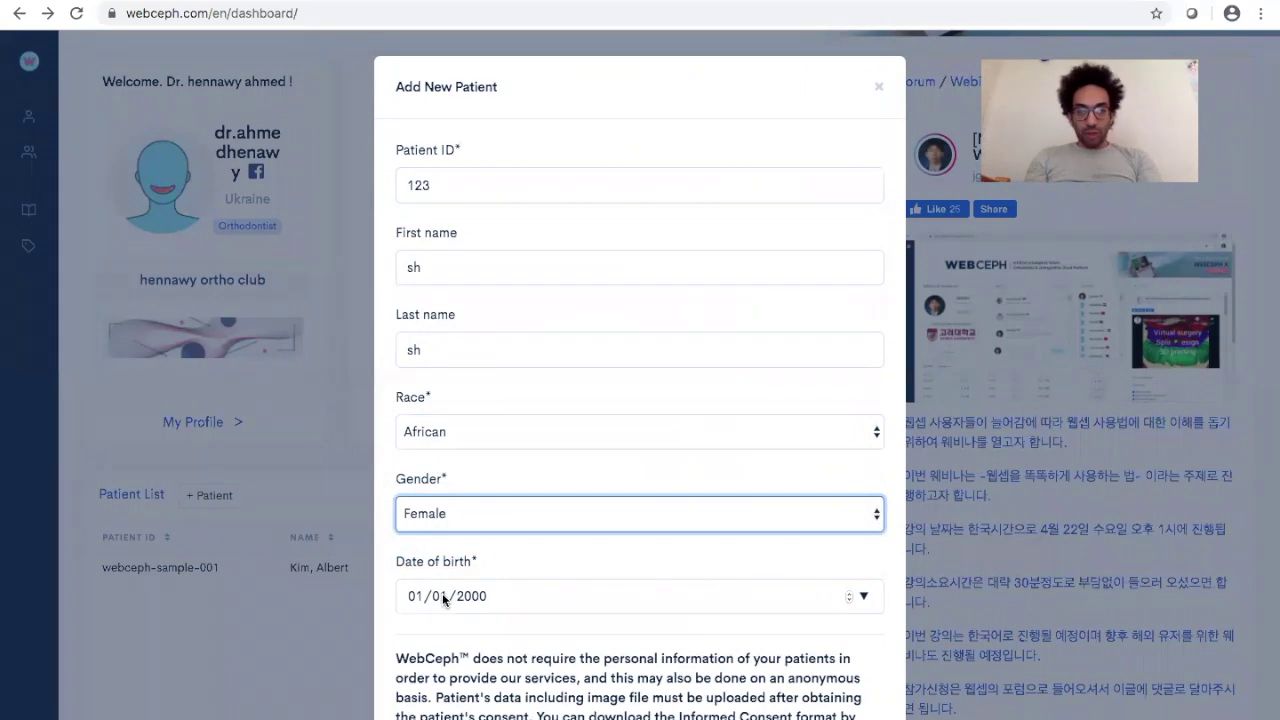
pyautogui.scroll(-3, 442, 597)
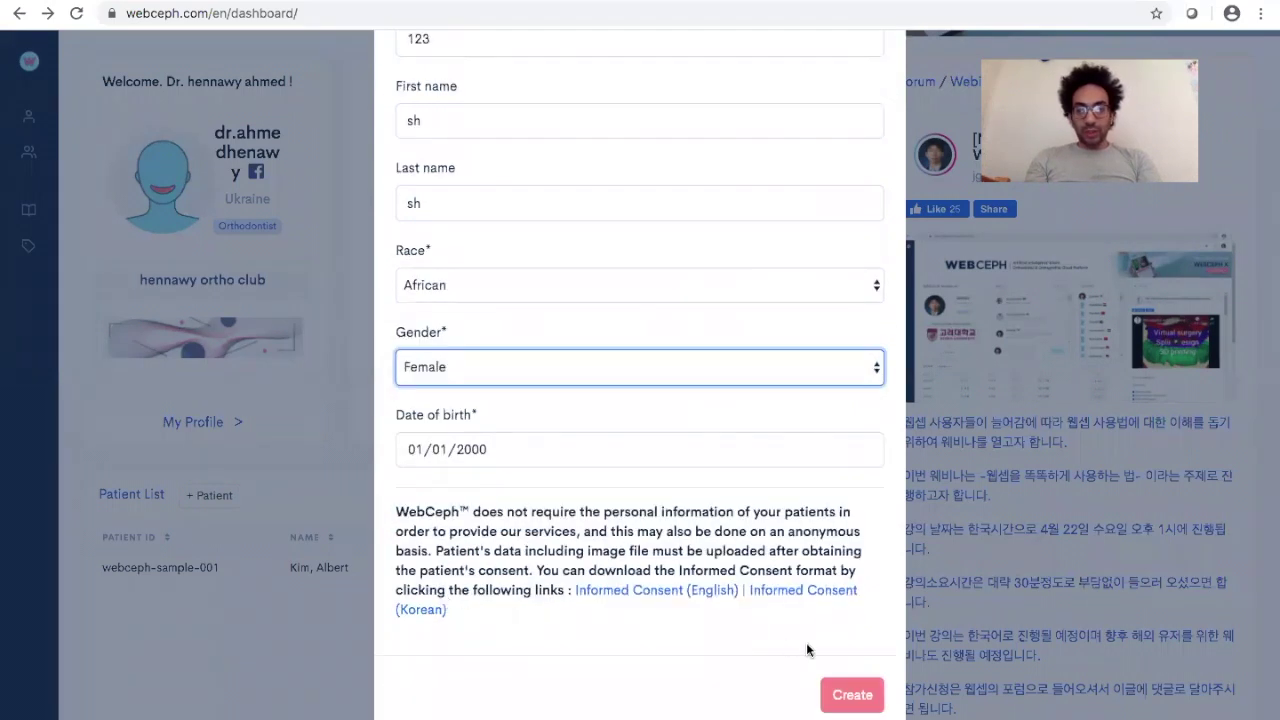
pyautogui.click(847, 694)
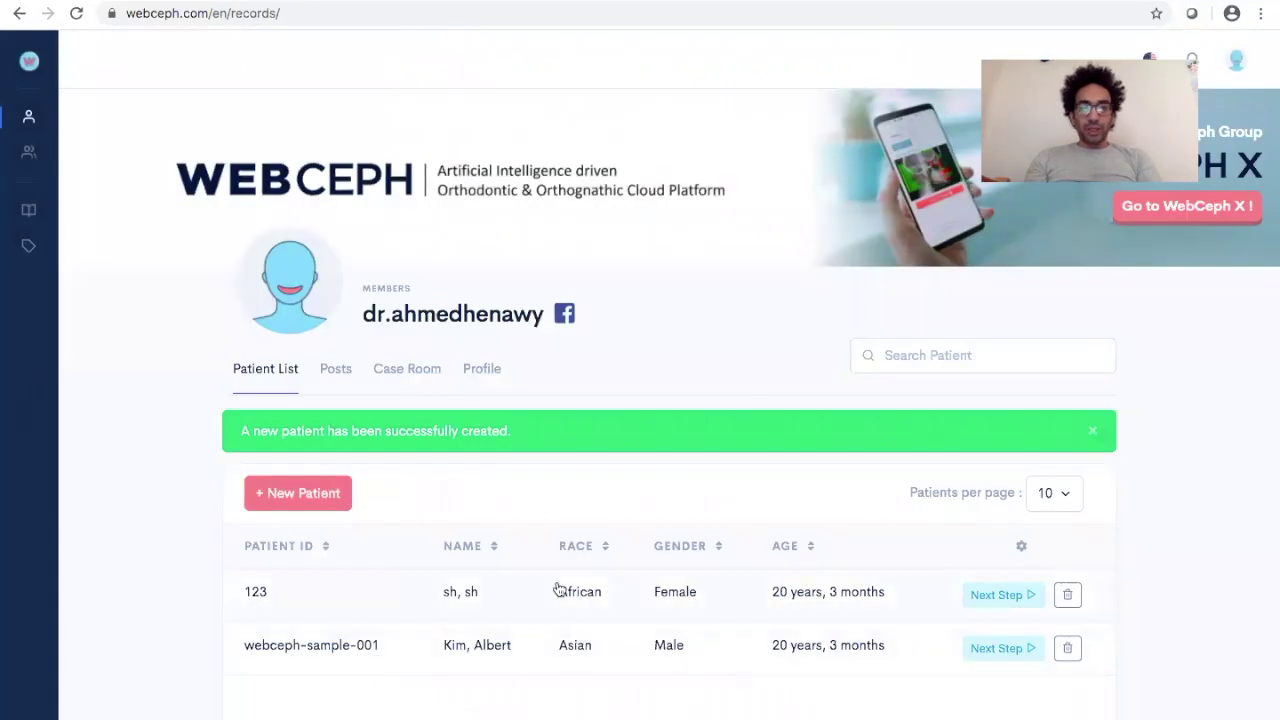
# Open the newly created patient and add a record dated 2020-04-20.
pyautogui.scroll(-5, 597, 543)
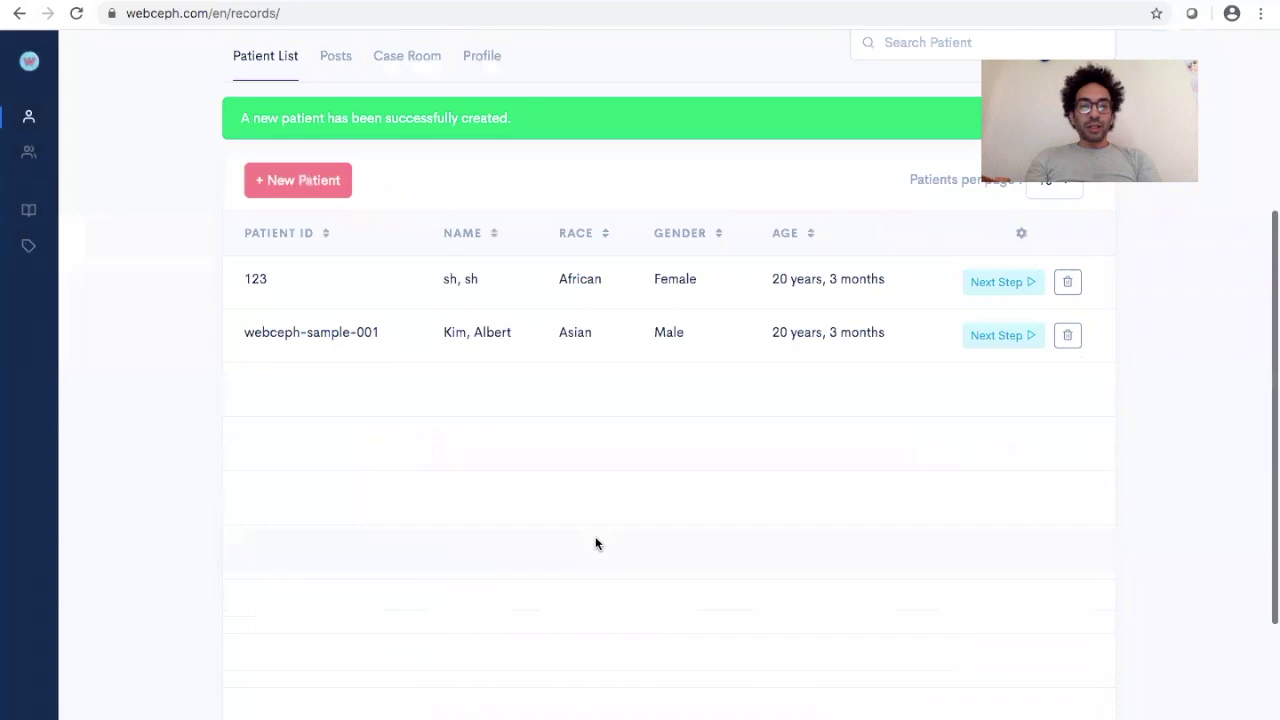
pyautogui.scroll(4, 580, 298)
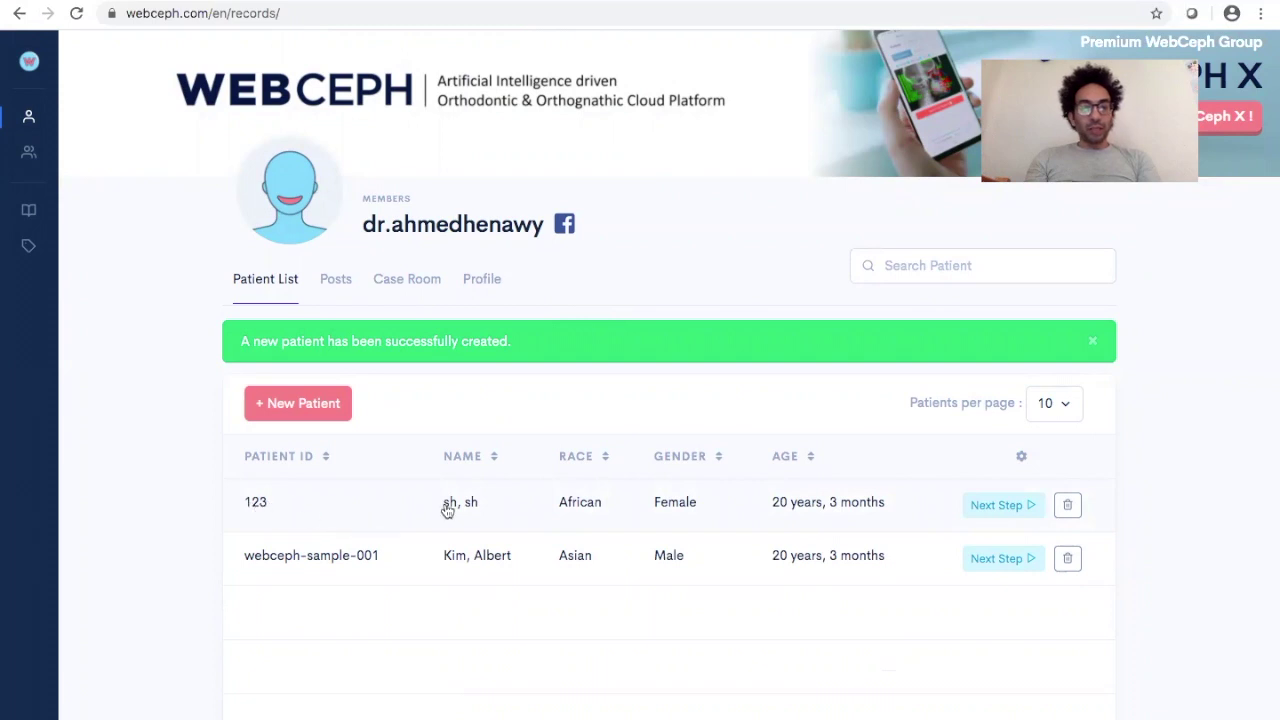
pyautogui.click(985, 508)
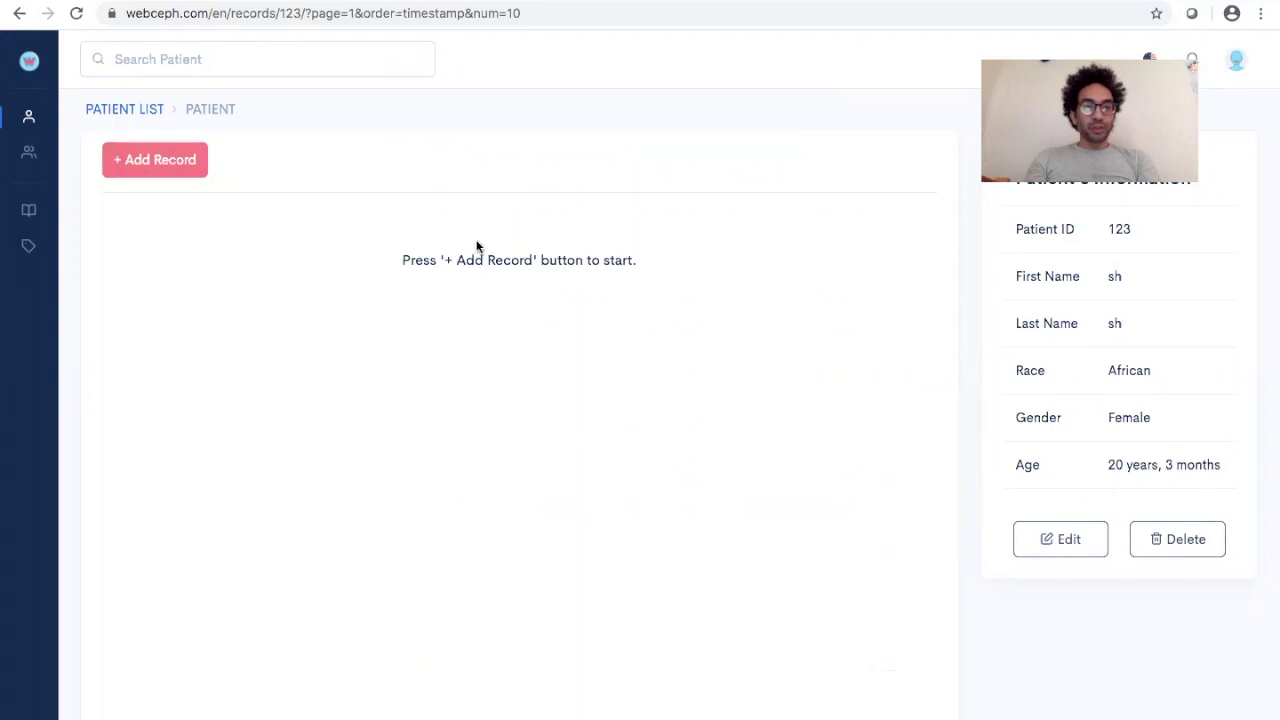
pyautogui.click(164, 161)
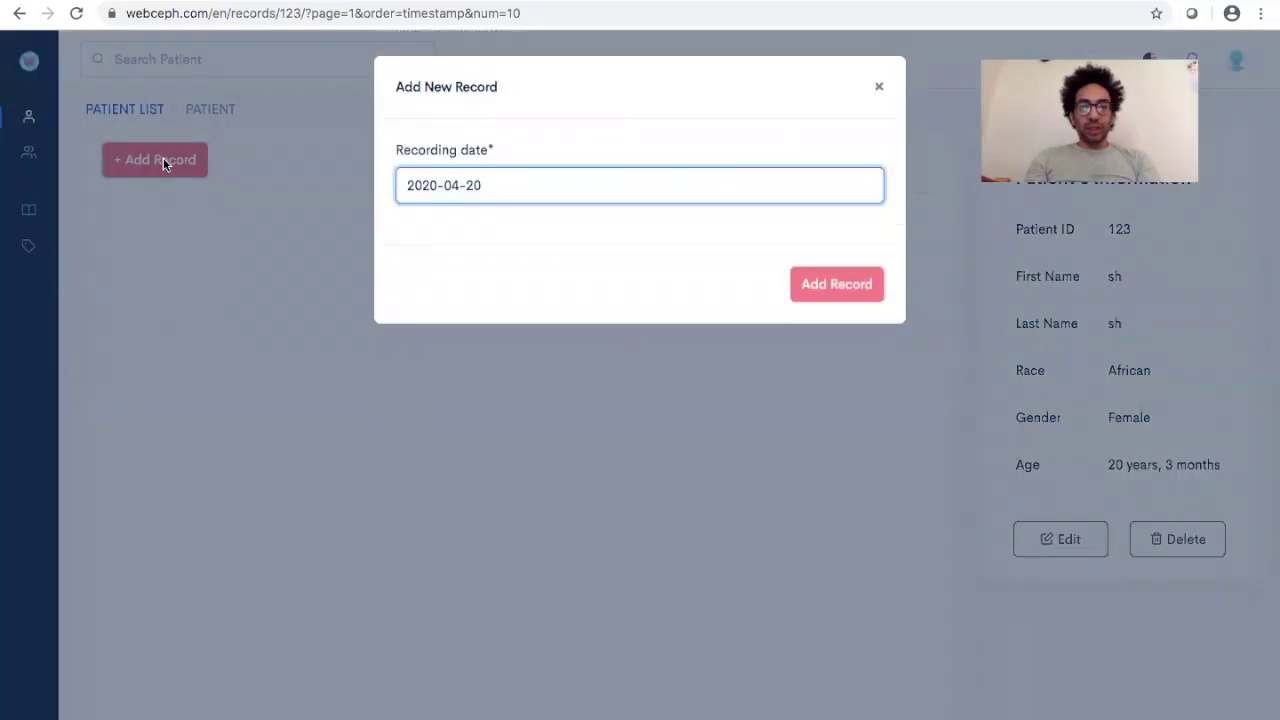
pyautogui.click(837, 287)
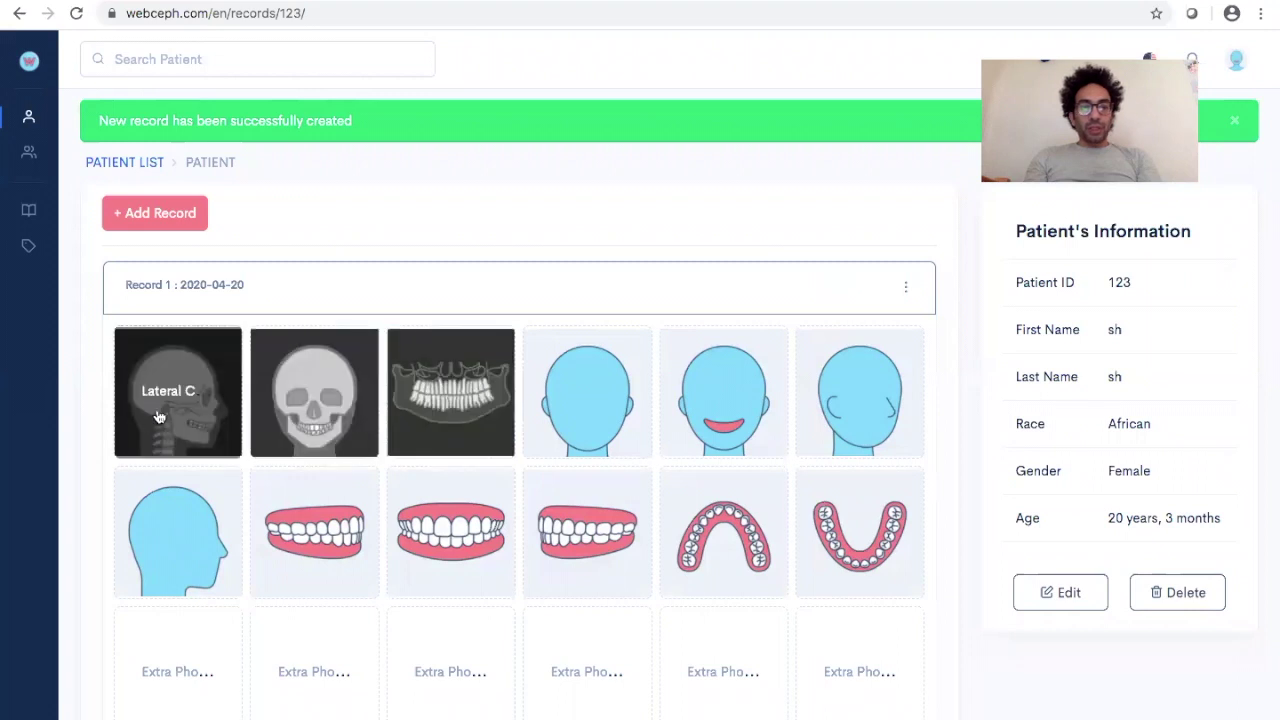
# Take the browser out of full screen and open the "x ray pre" folder inside the desktop folder sh > pre in Finder.
pyautogui.scroll(-3, 656, 456)
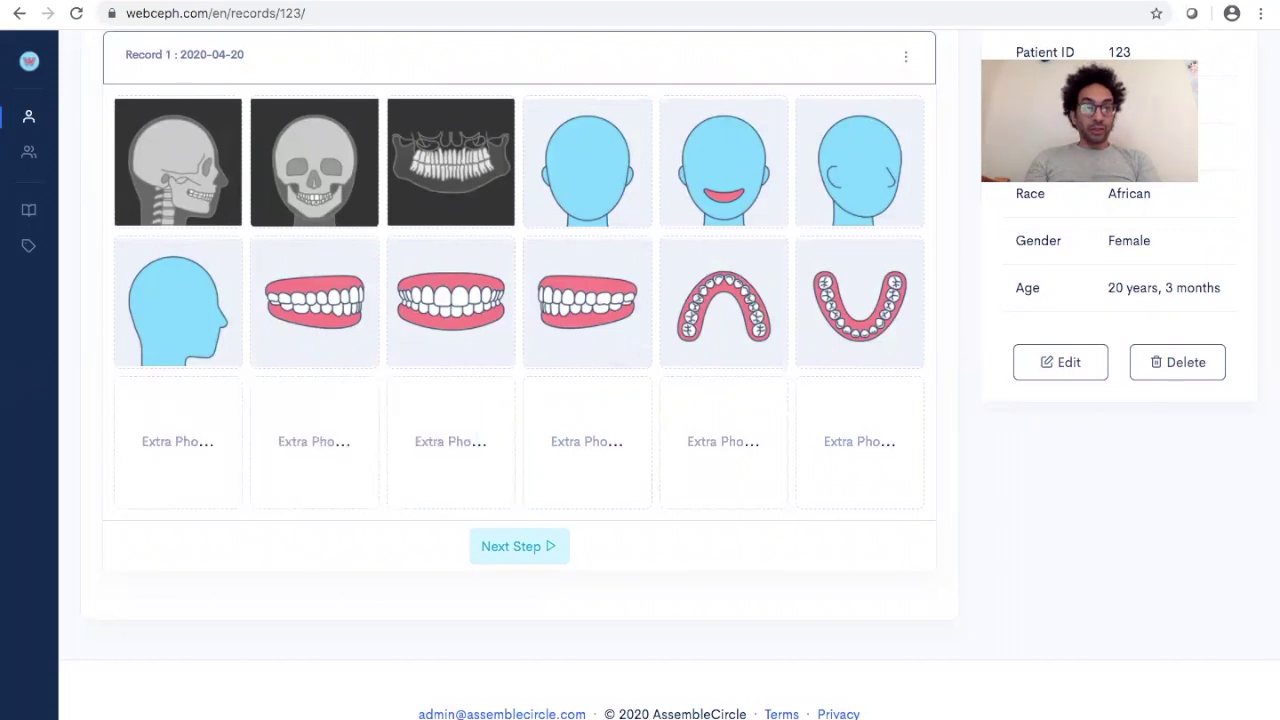
pyautogui.moveTo(70, 20)
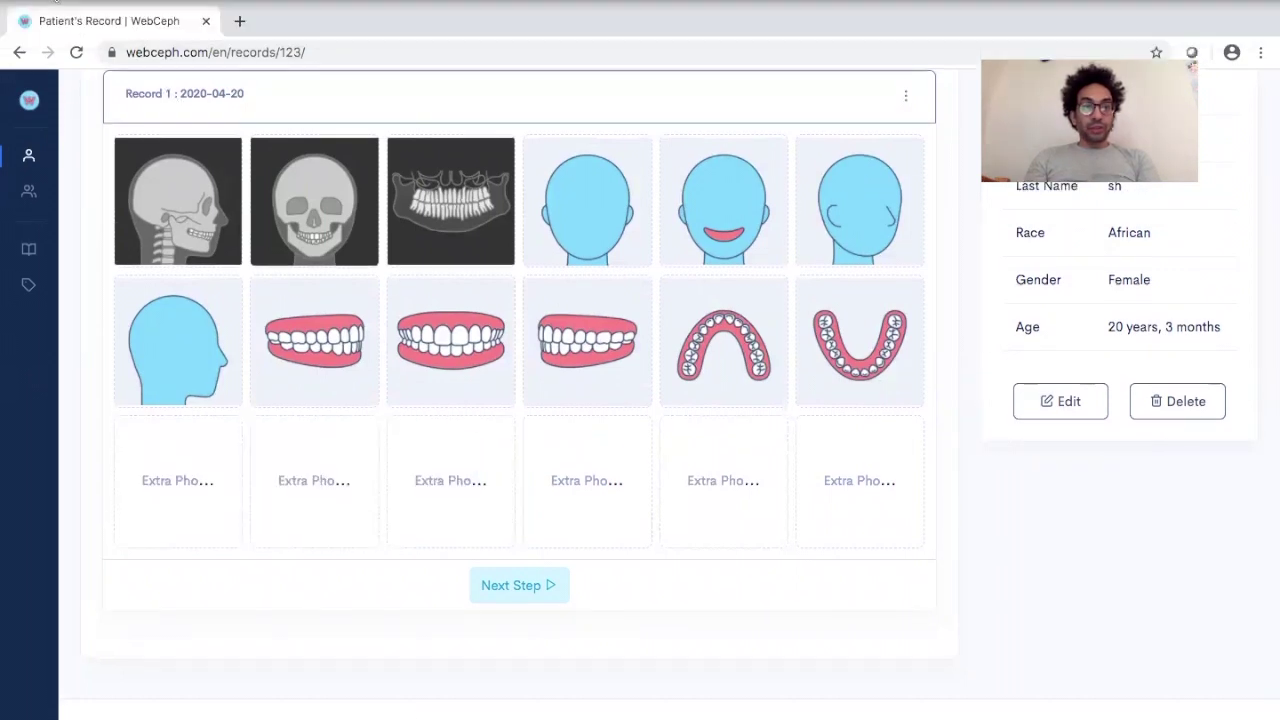
pyautogui.press('ctrl+super+f')
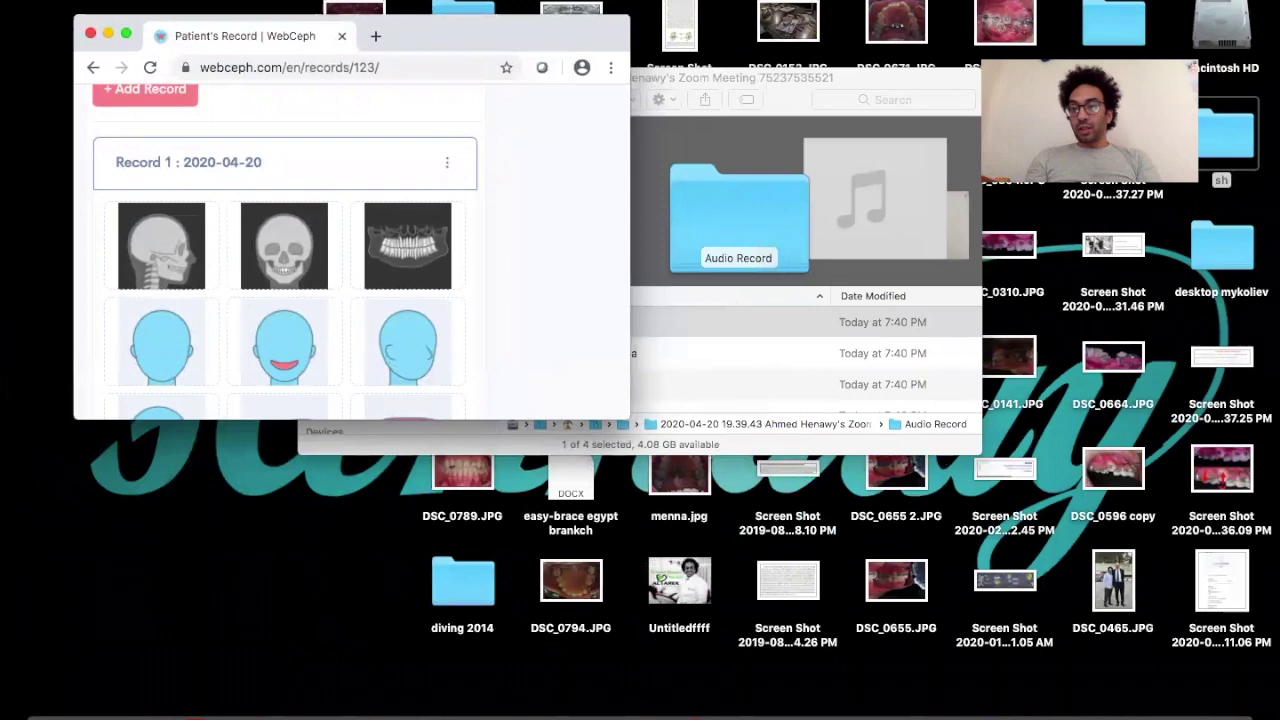
pyautogui.doubleClick(1232, 145)
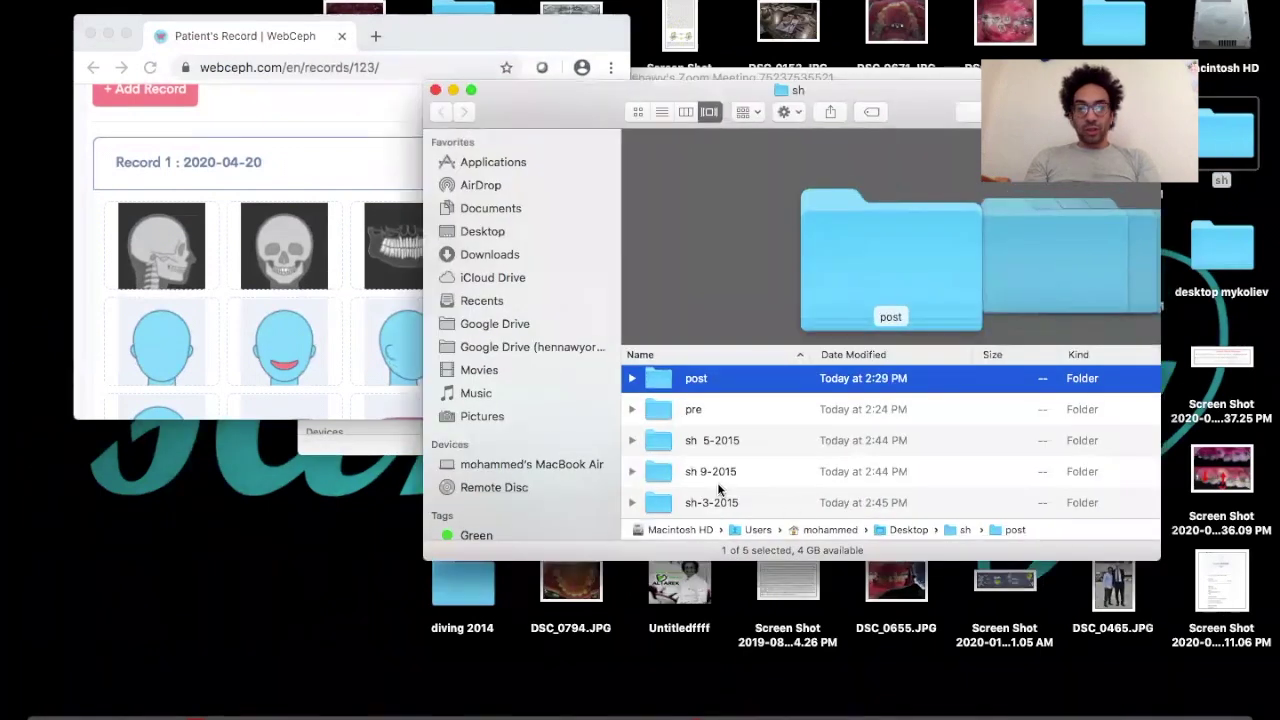
pyautogui.click(686, 418)
pyautogui.doubleClick(686, 418)
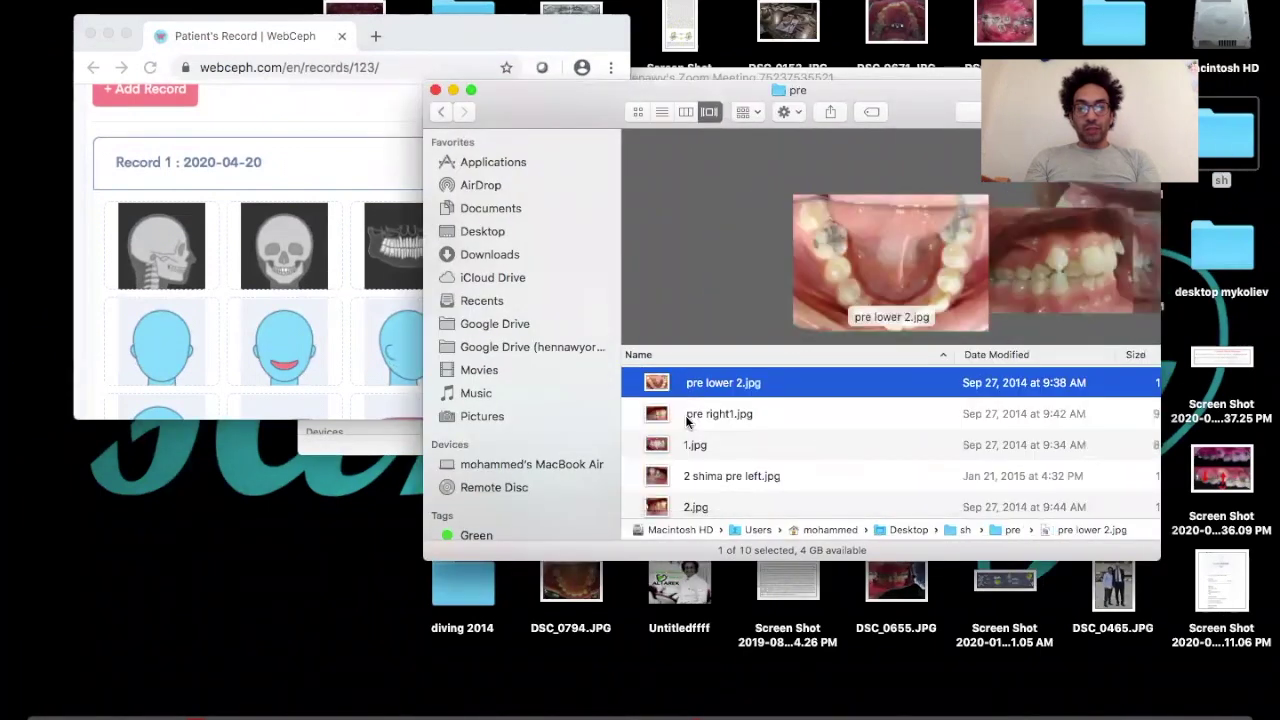
pyautogui.scroll(-5, 688, 422)
pyautogui.doubleClick(680, 504)
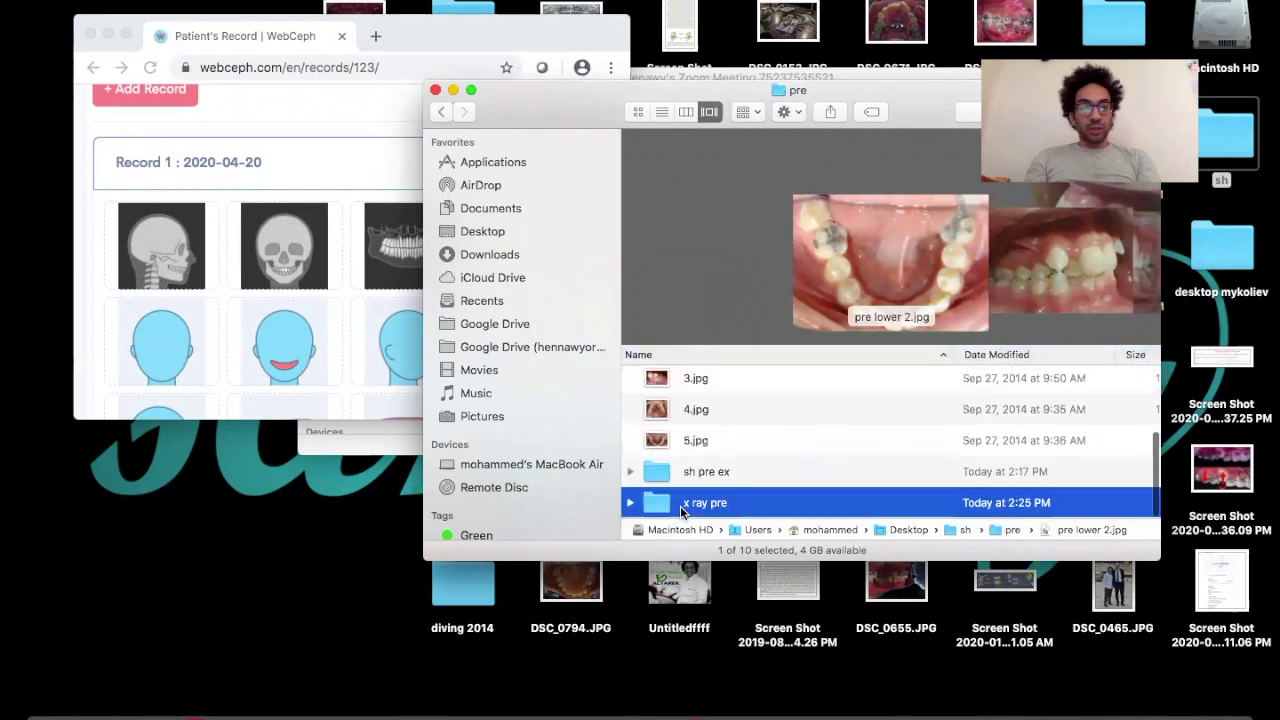
# Upload the lateral X-ray DSC02006.JPG to the lateral ceph slot of Record 1.
pyautogui.moveTo(515, 398); pyautogui.dragTo(172, 254)
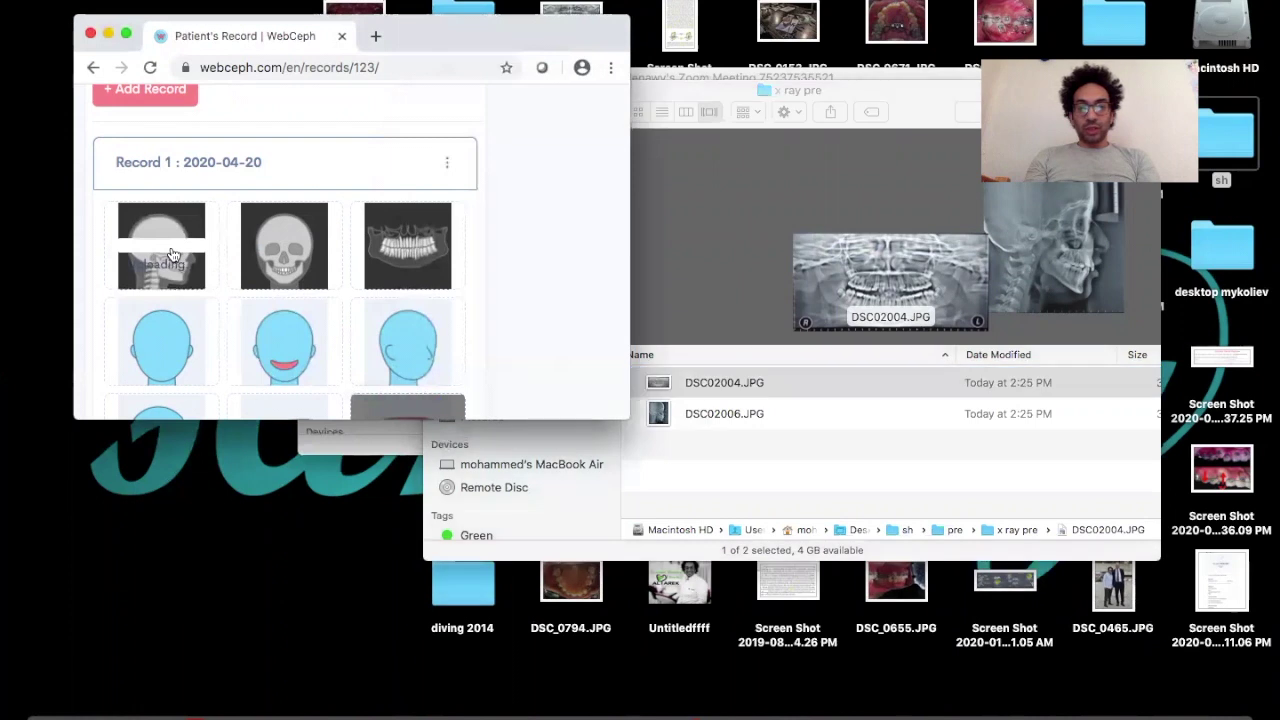
pyautogui.click(696, 411)
pyautogui.click(696, 411)
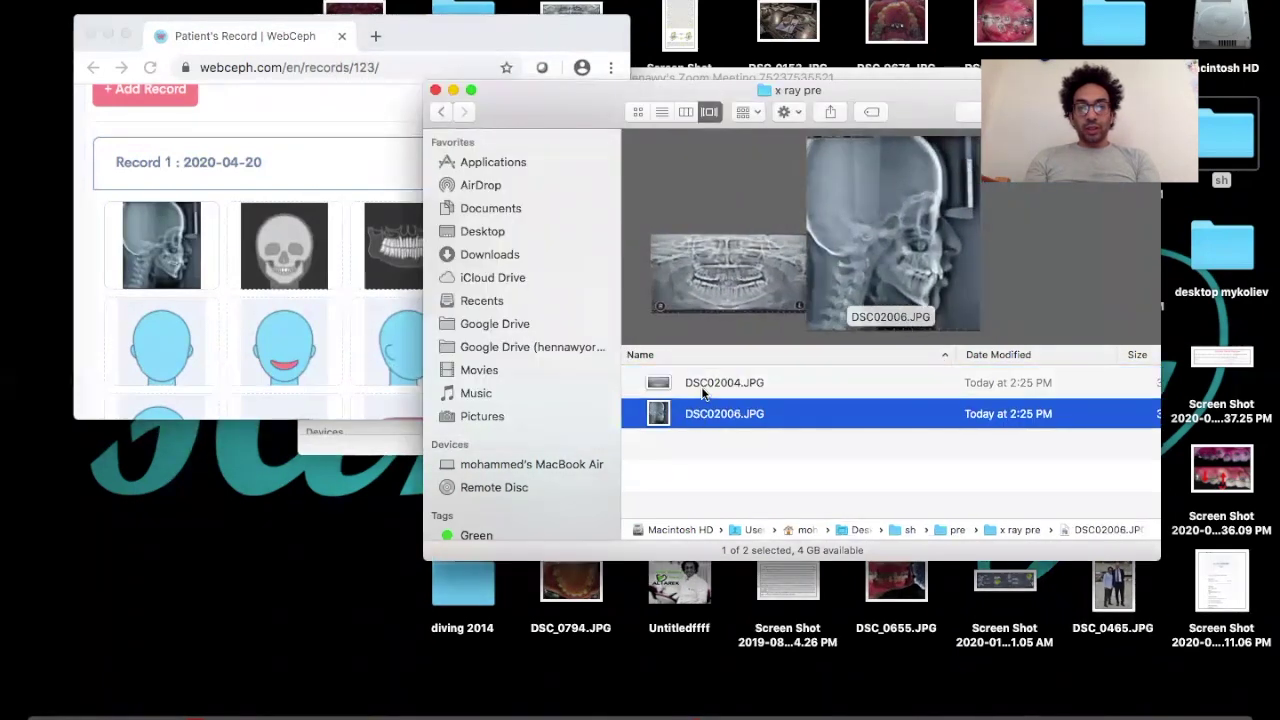
# Upload the panoramic X-ray DSC02004.JPG to the panorama slot of Record 1 and return to the pre folder.
pyautogui.click(701, 386)
pyautogui.moveTo(701, 386); pyautogui.dragTo(422, 248)
pyautogui.click(744, 406)
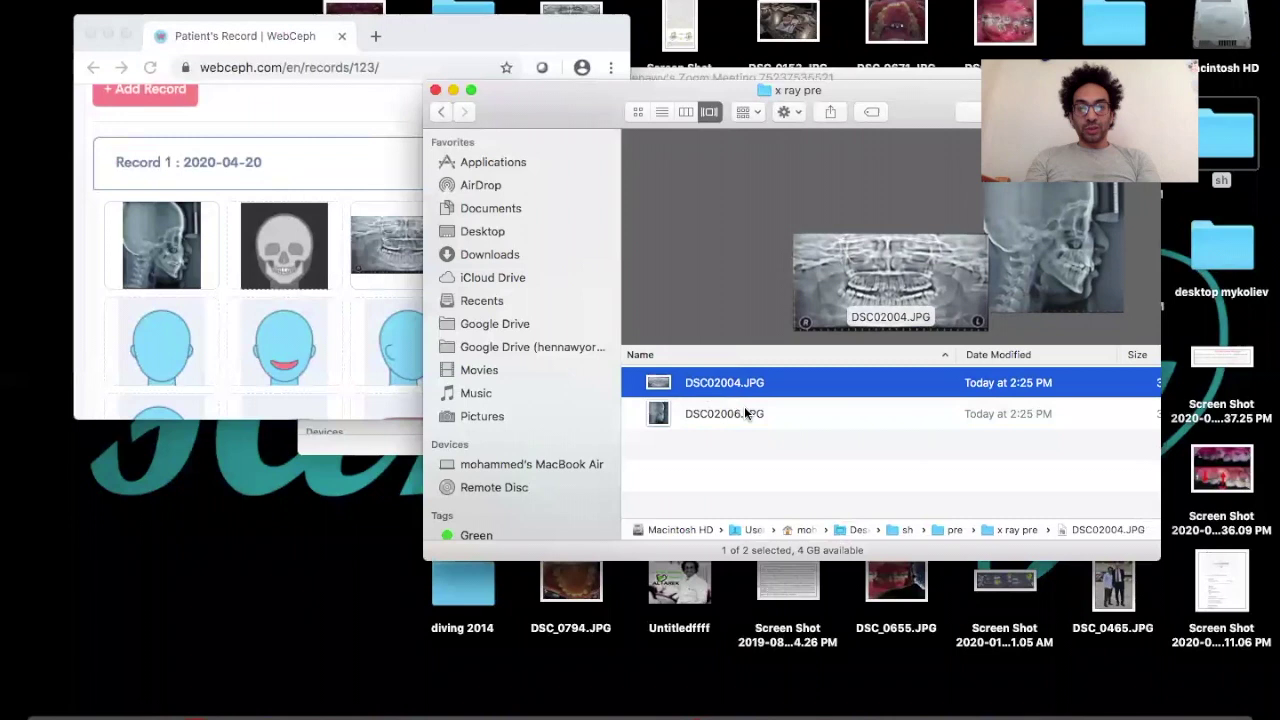
pyautogui.press('super+Up')
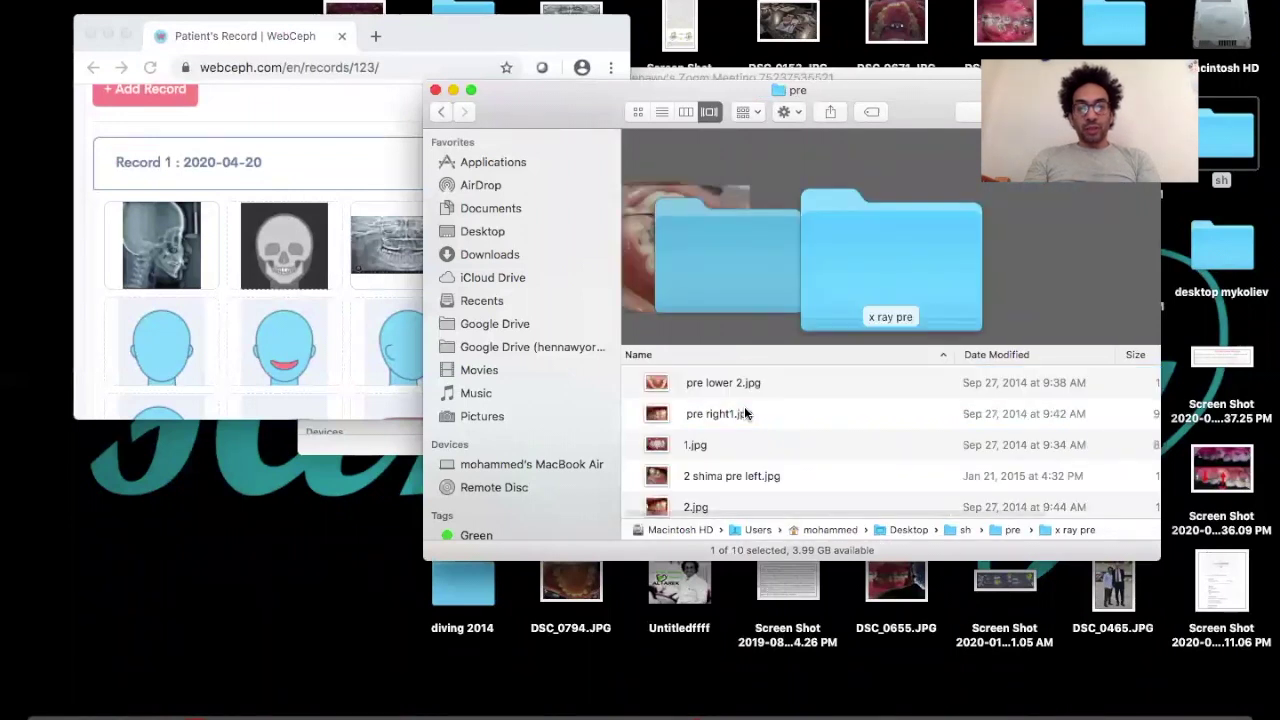
# Upload pre rest.jpg and smile pre.jpg from the sh pre ex folder to the frontal rest and frontal smile slots of Record 1.
pyautogui.scroll(-3, 720, 440)
pyautogui.click(705, 472)
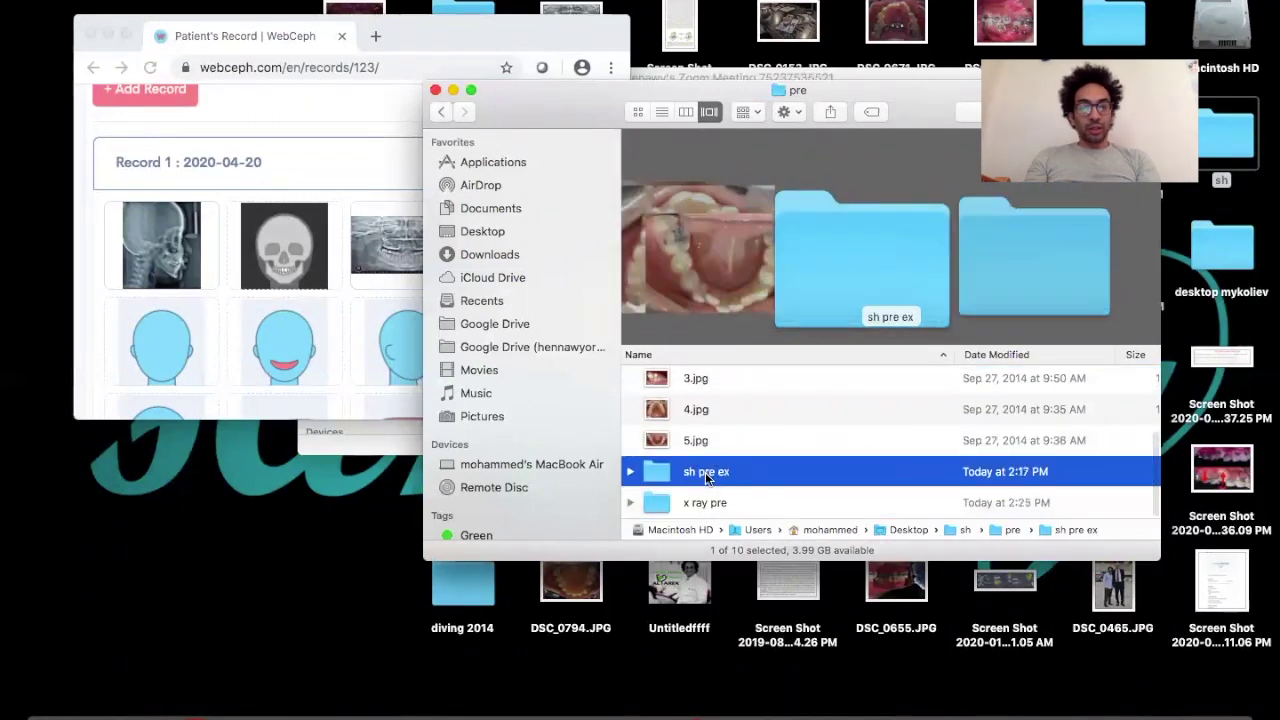
pyautogui.doubleClick(705, 472)
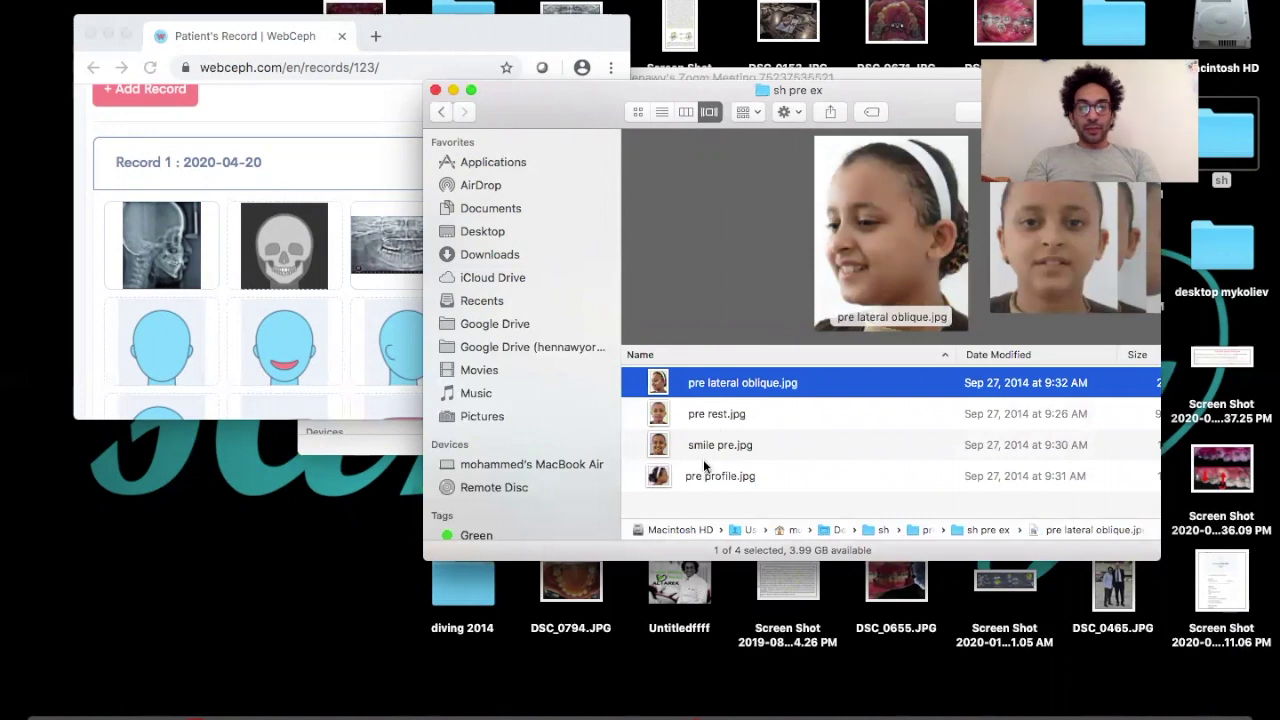
pyautogui.click(702, 475)
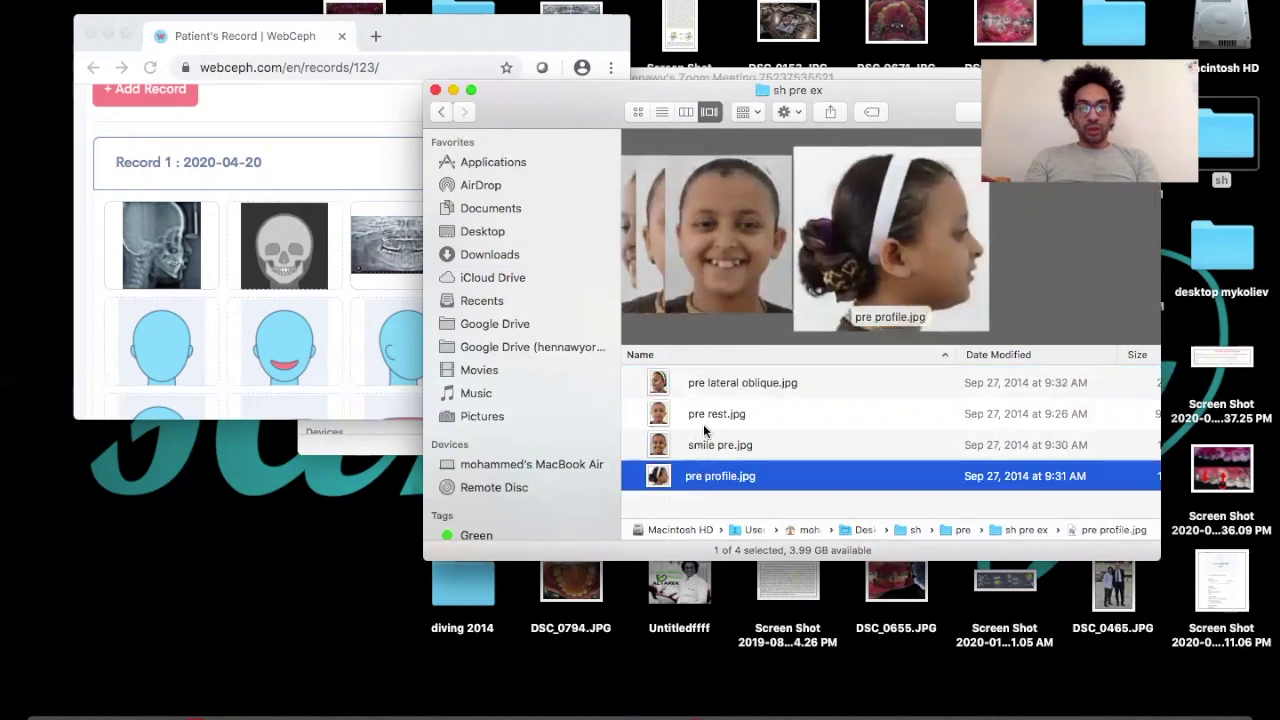
pyautogui.click(703, 424)
pyautogui.moveTo(703, 424); pyautogui.dragTo(175, 333)
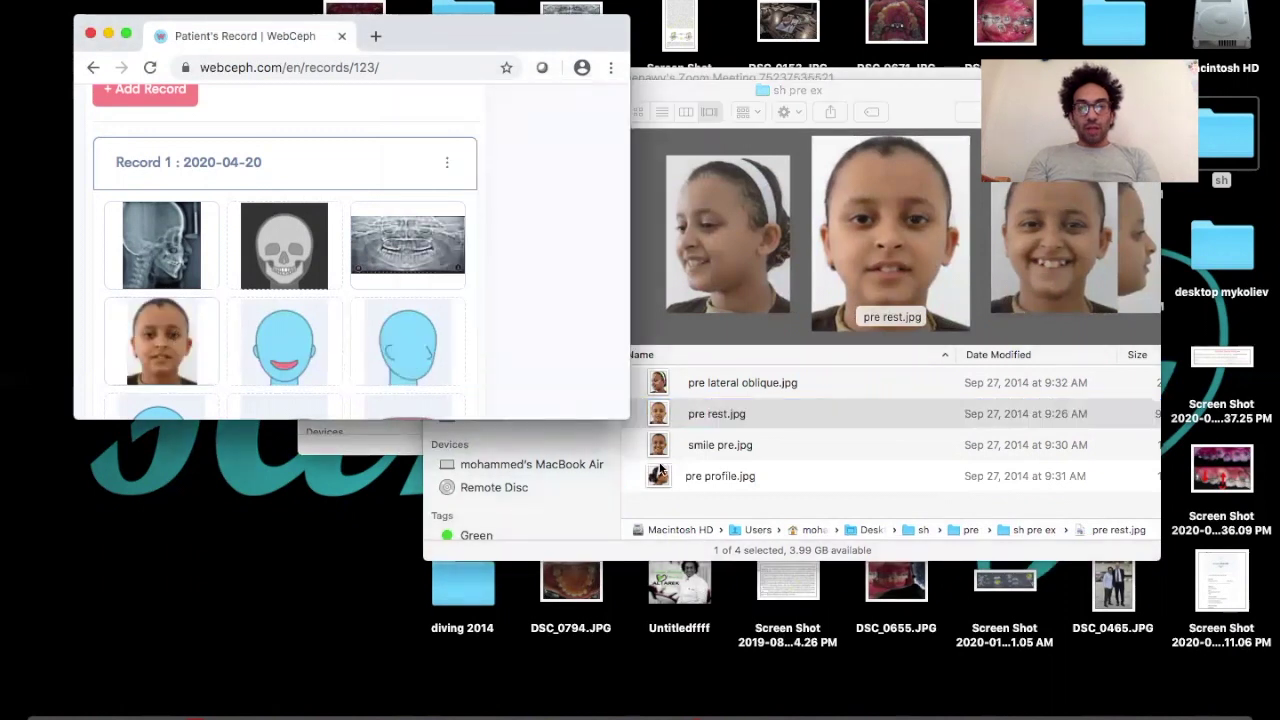
pyautogui.moveTo(697, 445); pyautogui.dragTo(268, 328)
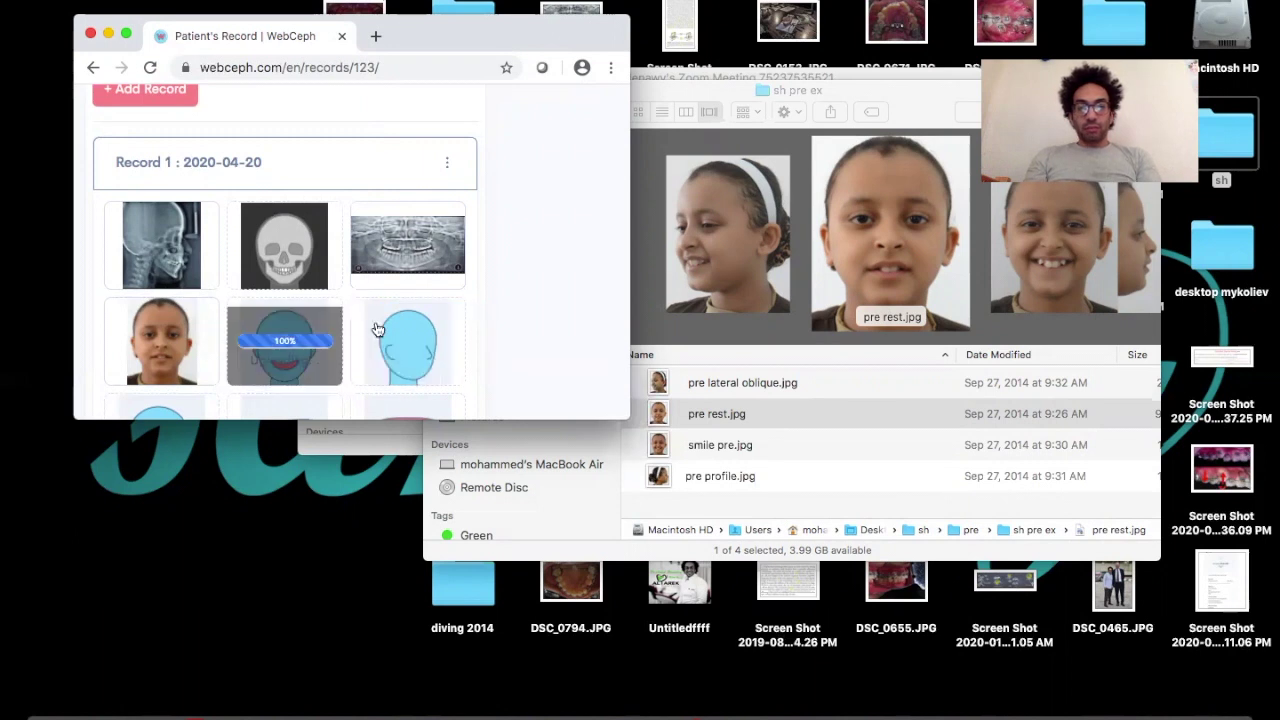
# Upload pre lateral oblique.jpg and pre profile.jpg to the oblique and profile face slots of Record 1.
pyautogui.click(724, 393)
pyautogui.click(724, 393)
pyautogui.moveTo(724, 393); pyautogui.dragTo(394, 349)
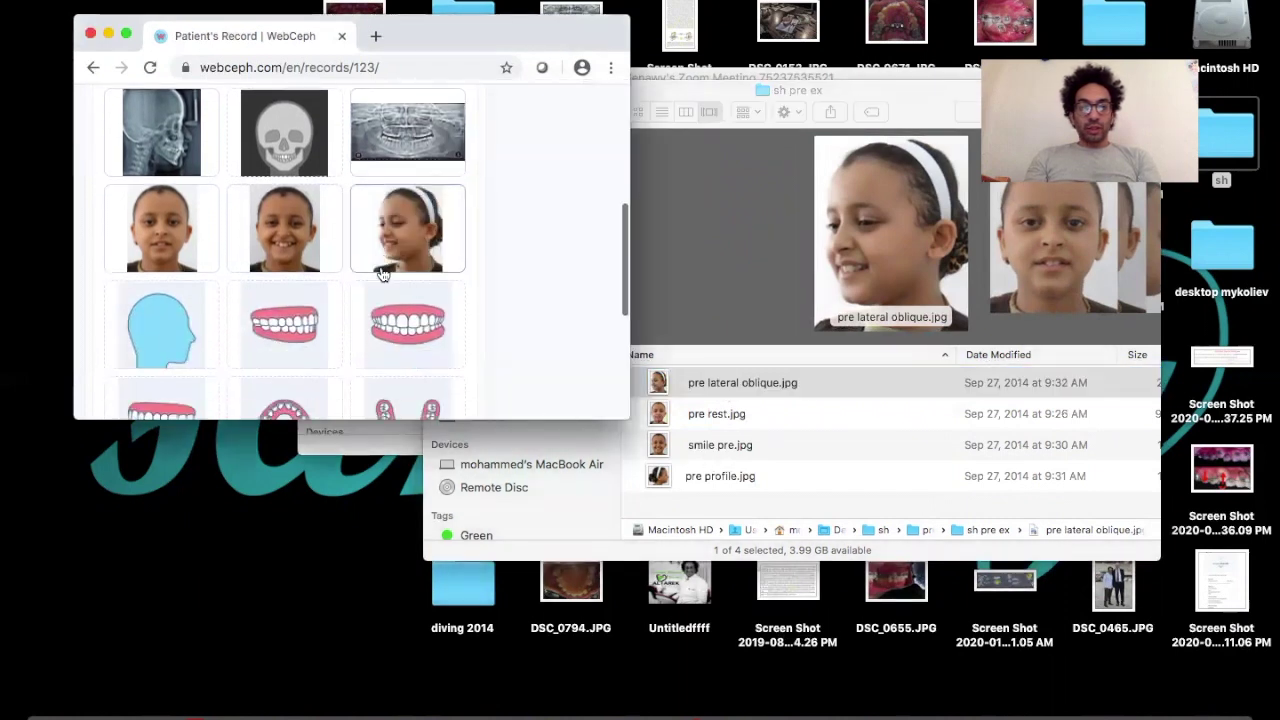
pyautogui.moveTo(698, 470); pyautogui.dragTo(161, 296)
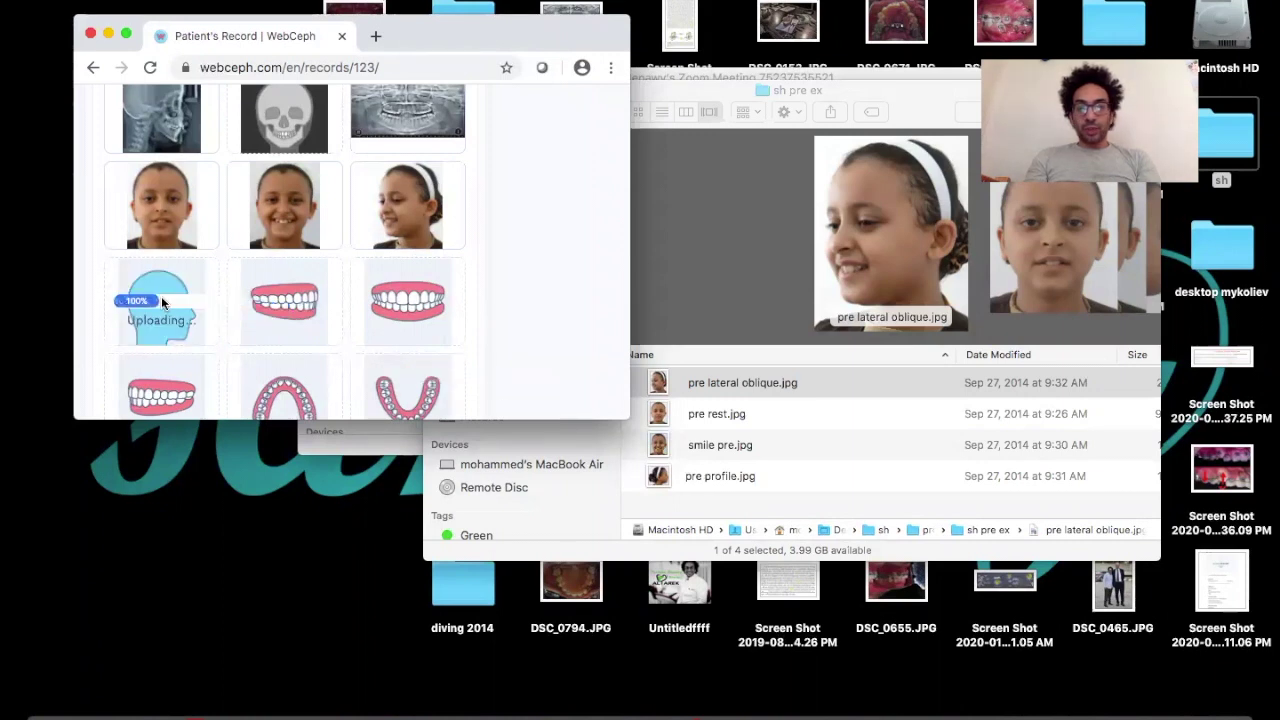
# Return to the pre folder and upload 2.jpg to the right-side intraoral slot of Record 1.
pyautogui.click(697, 453)
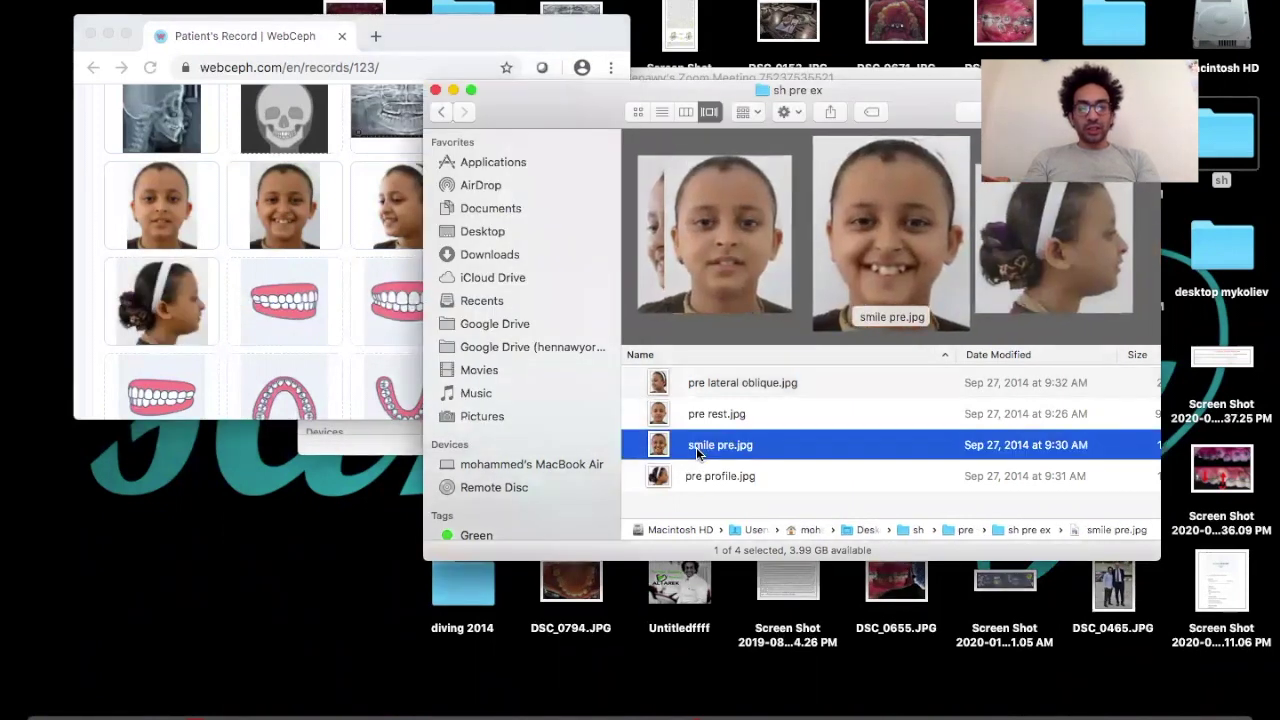
pyautogui.press('super+Up')
pyautogui.scroll(-5, 696, 447)
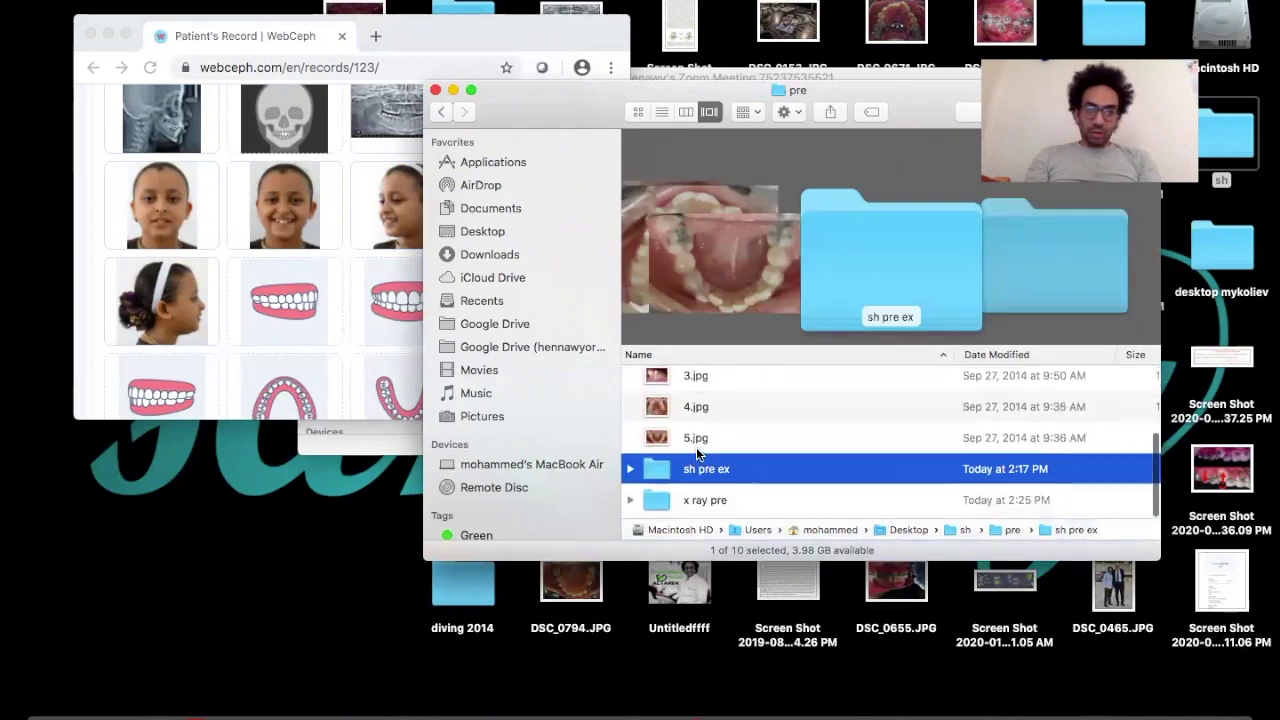
pyautogui.click(698, 425)
pyautogui.click(687, 441)
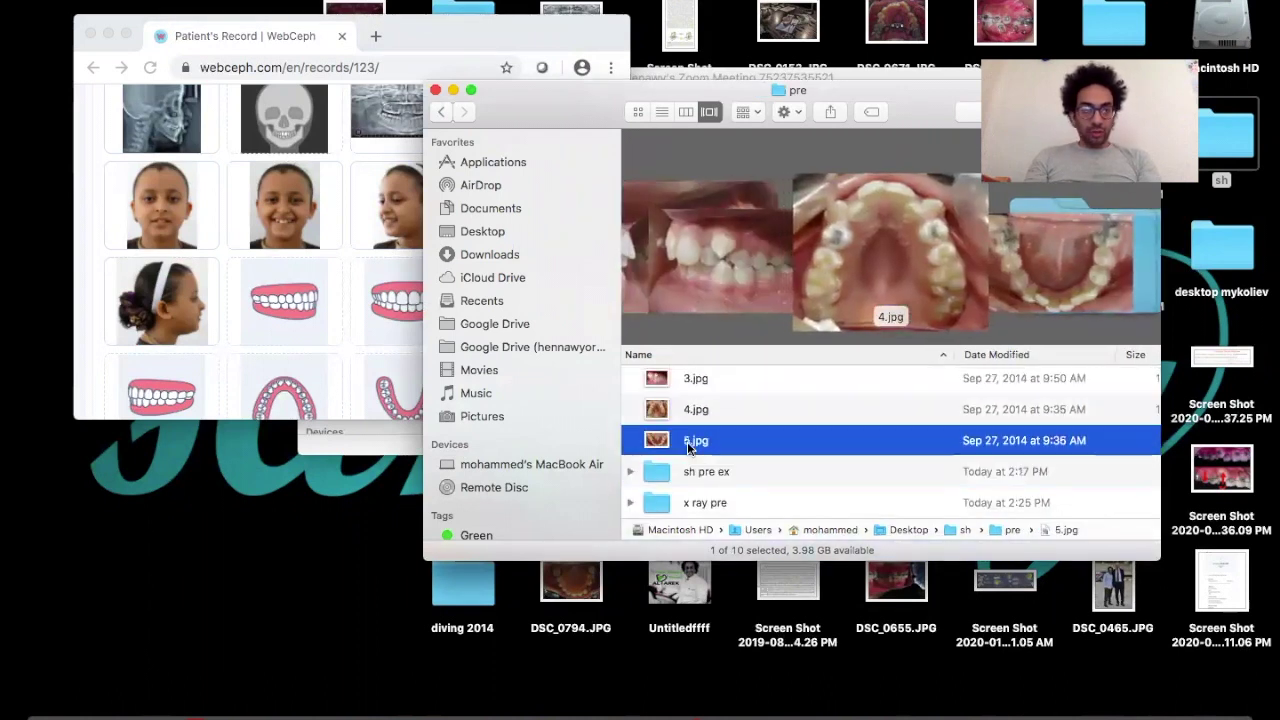
pyautogui.scroll(1, 687, 445)
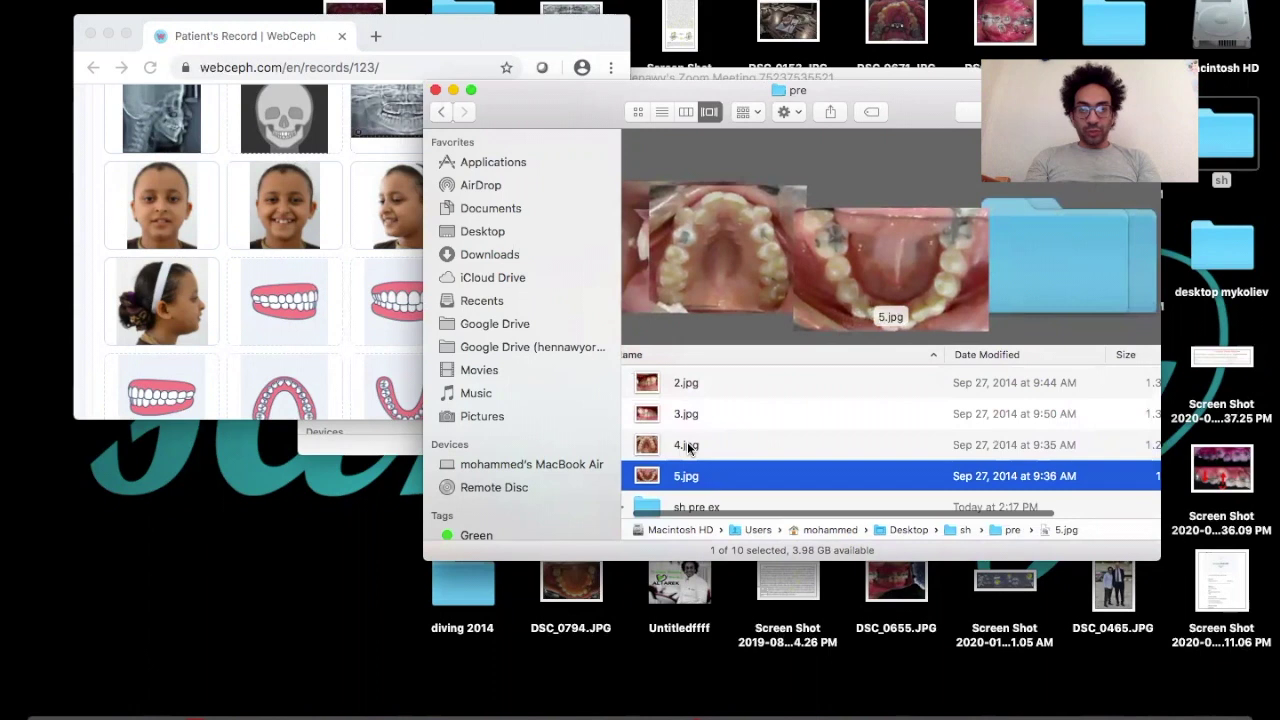
pyautogui.moveTo(685, 385); pyautogui.dragTo(283, 298)
# Upload 1.jpg from the pre folder to the frontal intraoral slot of Record 1.
pyautogui.moveTo(681, 421); pyautogui.dragTo(678, 422)
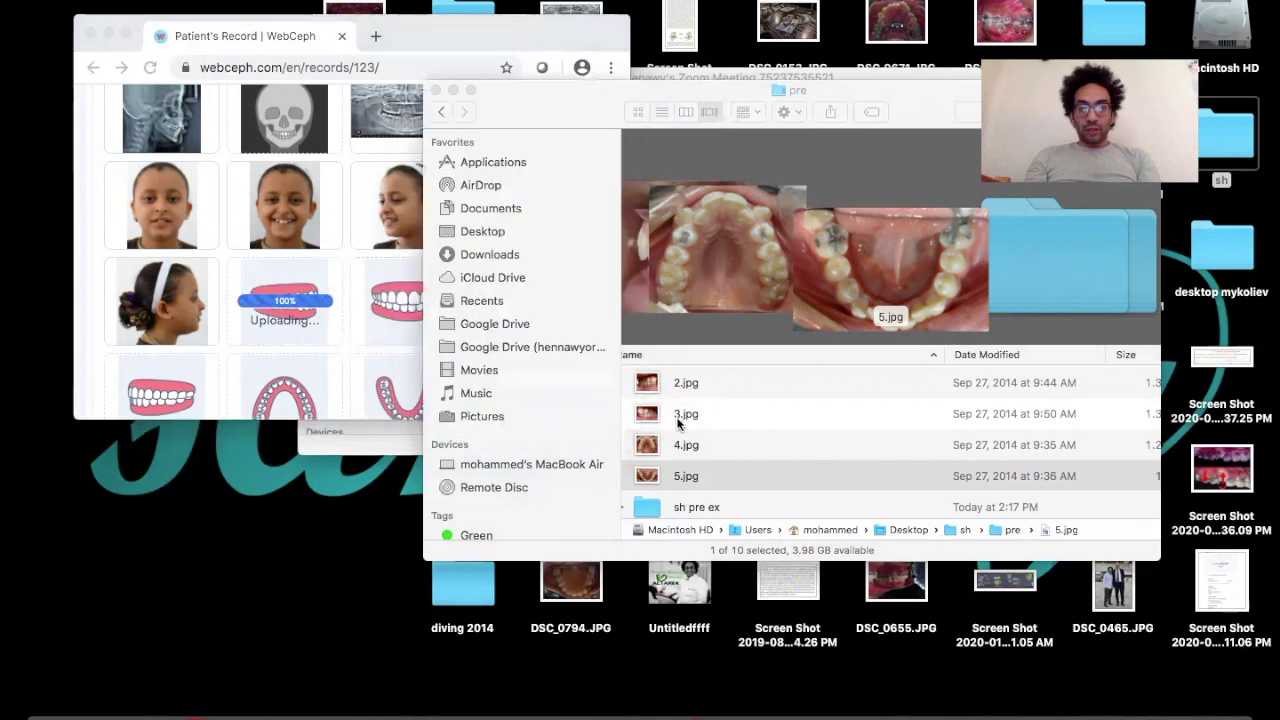
pyautogui.click(678, 422)
pyautogui.press('Up')
pyautogui.press('Up')
pyautogui.press('Up')
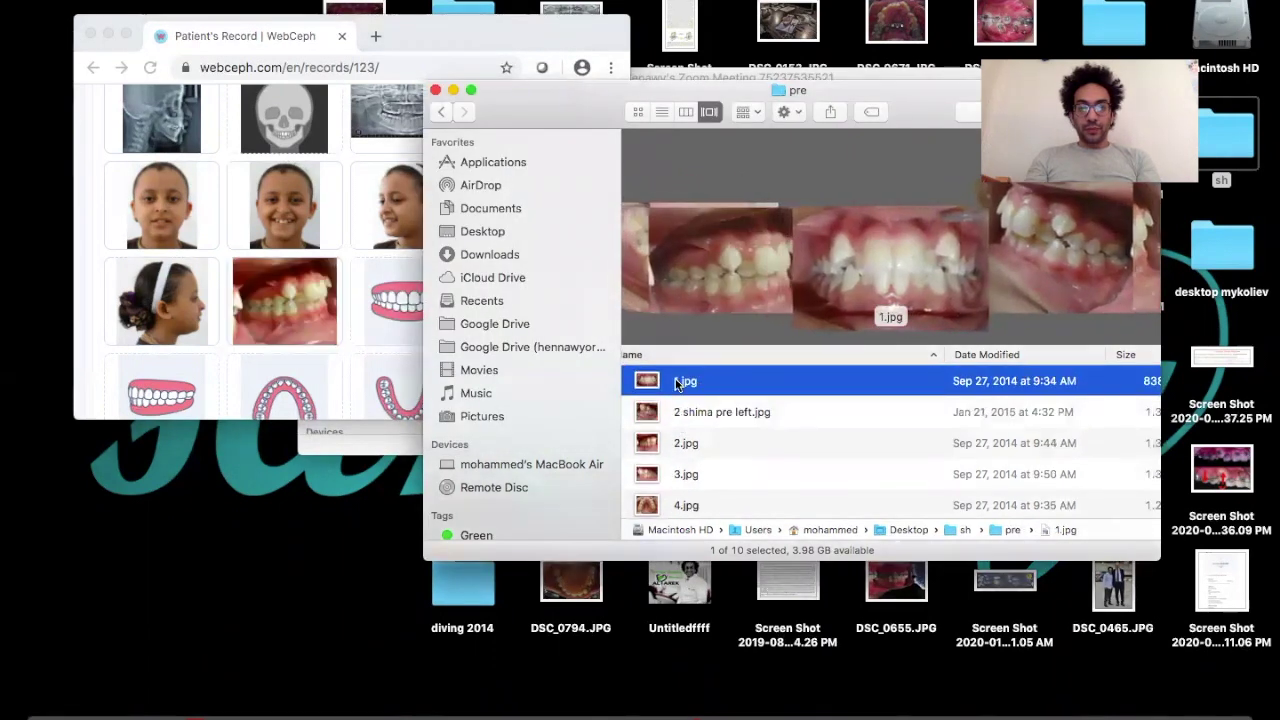
pyautogui.moveTo(678, 383); pyautogui.dragTo(390, 287)
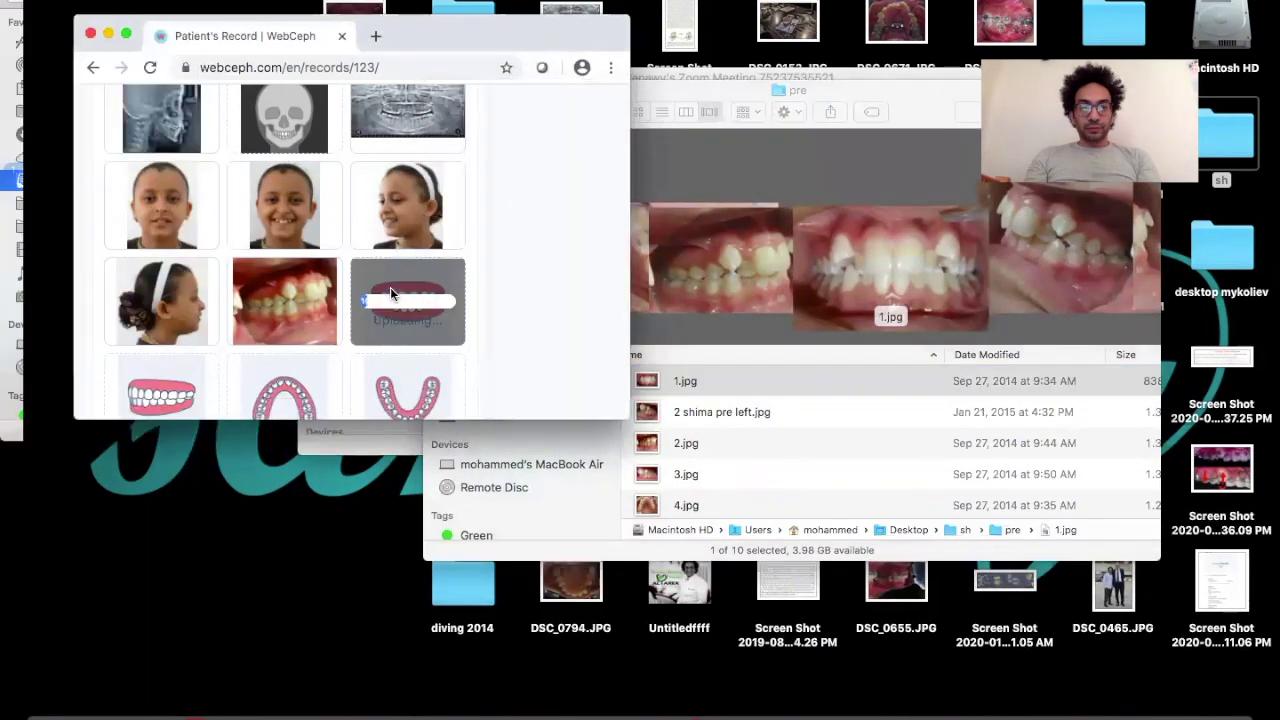
# Upload 3.jpg to the left-side intraoral slot of Record 1.
pyautogui.click(688, 442)
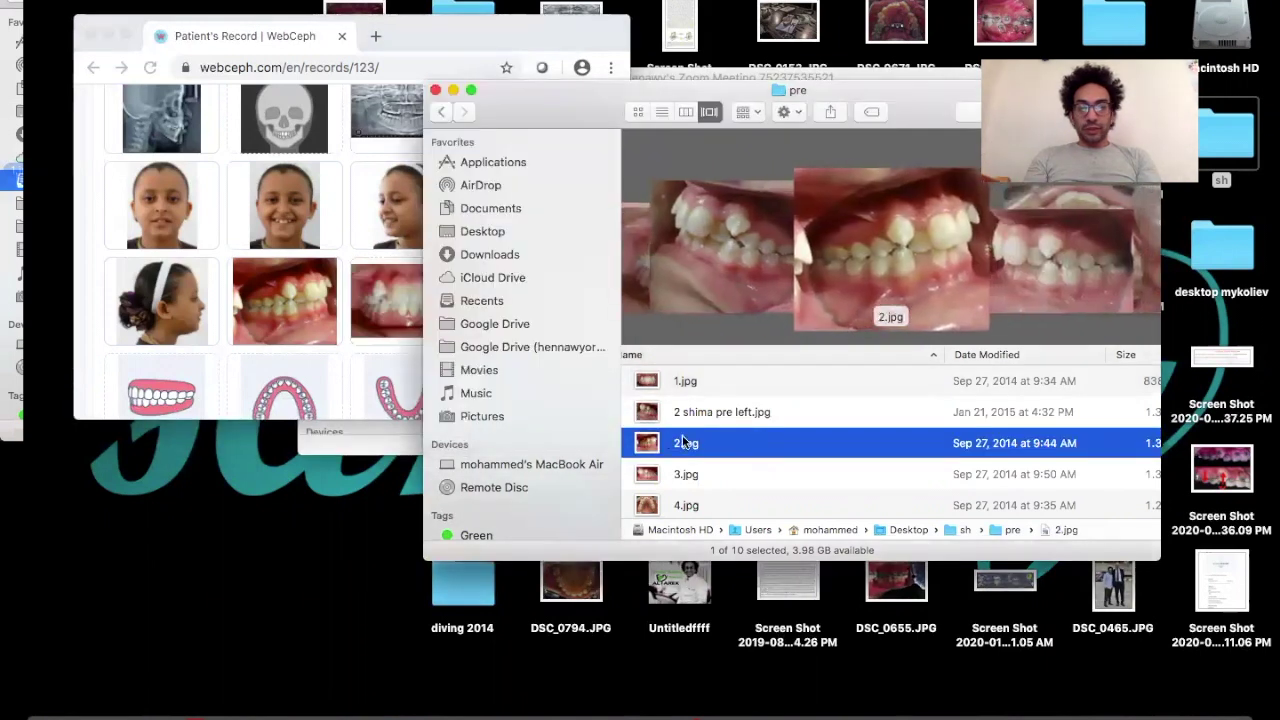
pyautogui.moveTo(686, 474); pyautogui.dragTo(571, 428)
pyautogui.moveTo(215, 378); pyautogui.dragTo(140, 385)
# Upload 4.jpg to the upper arch occlusal slot of Record 1.
pyautogui.click(671, 504)
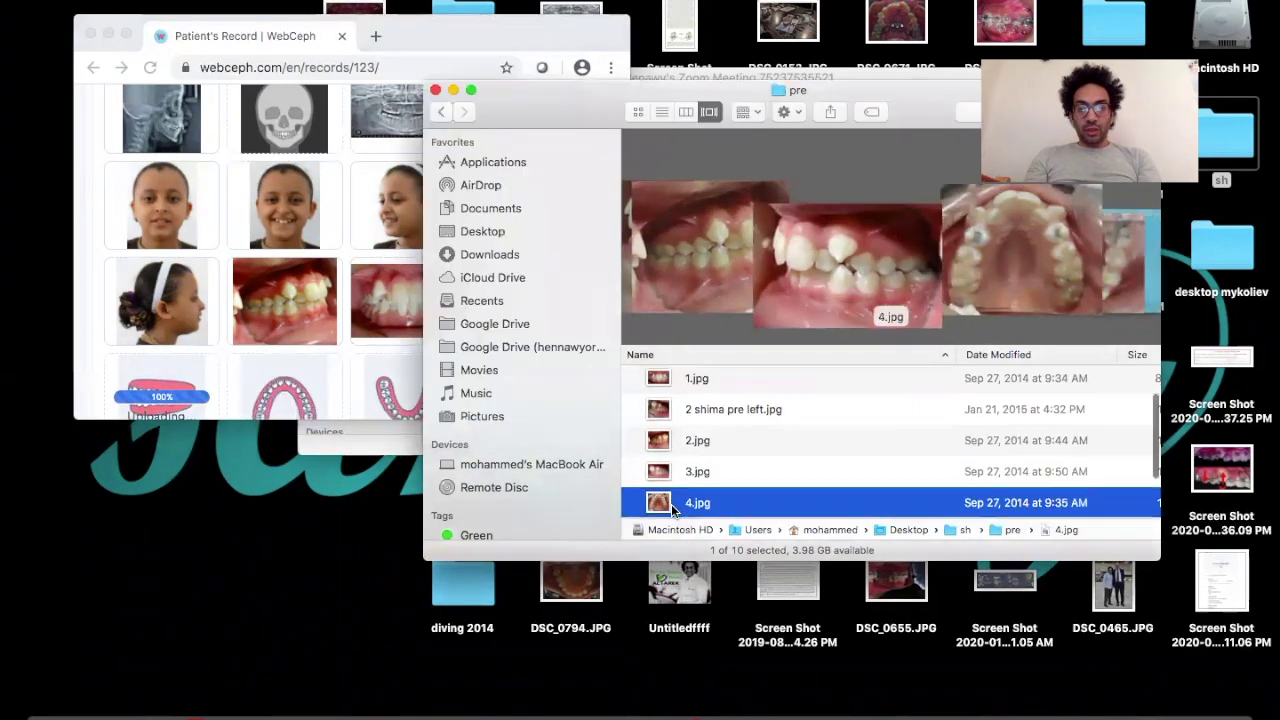
pyautogui.press('Down')
pyautogui.click(686, 481)
pyautogui.moveTo(710, 477); pyautogui.dragTo(282, 400)
# Upload 5.jpg to the lower arch occlusal slot of Record 1 and put the browser back in full screen.
pyautogui.click(689, 502)
pyautogui.click(689, 502)
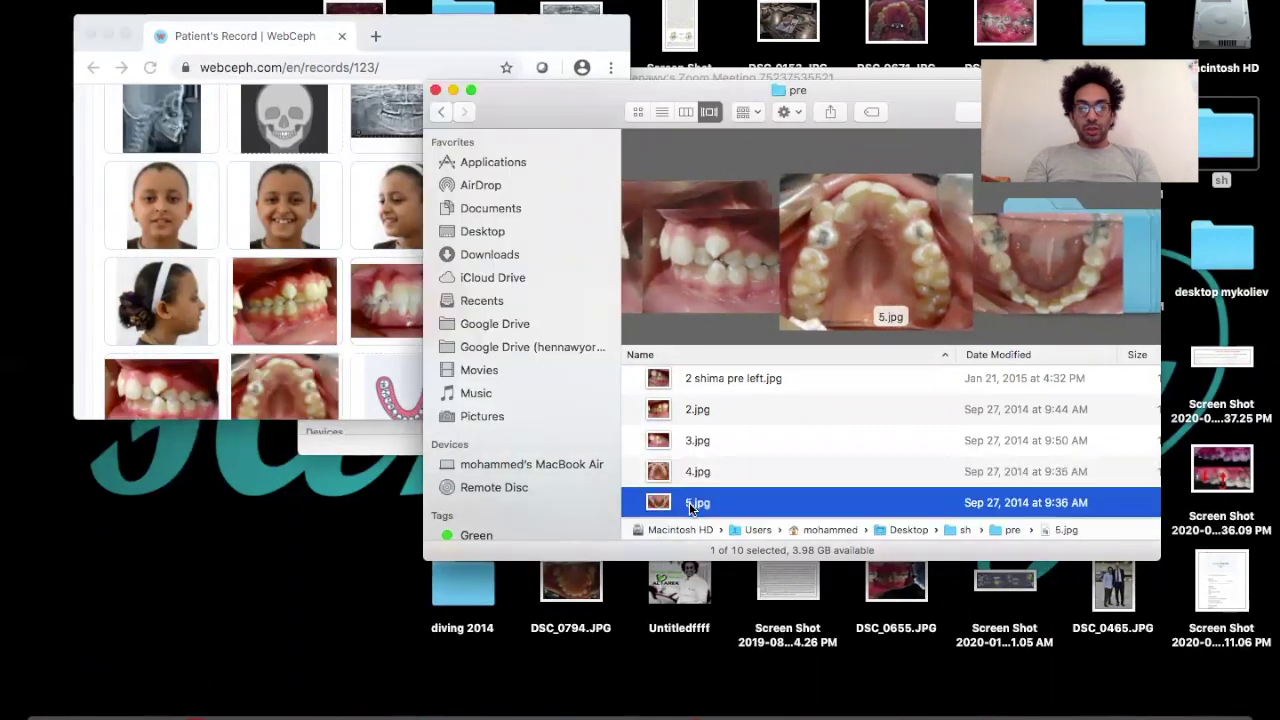
pyautogui.moveTo(689, 502); pyautogui.dragTo(384, 383)
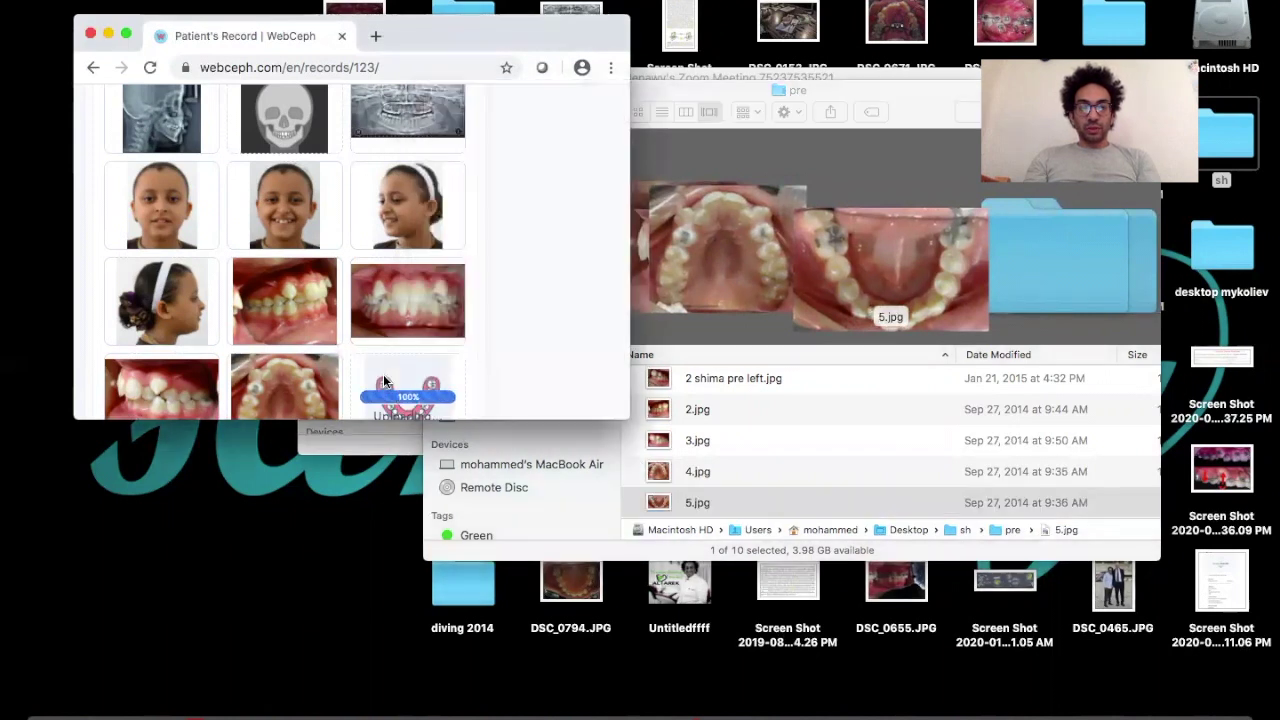
pyautogui.click(126, 37)
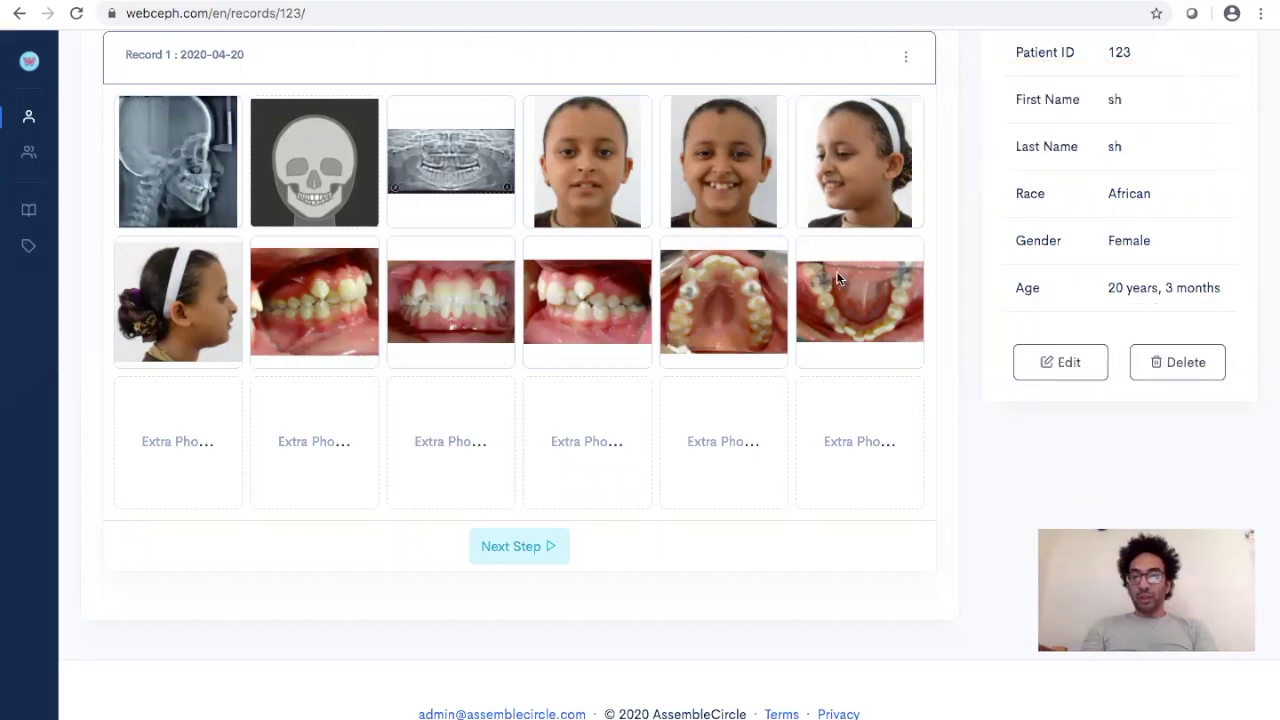
pyautogui.scroll(2, 838, 279)
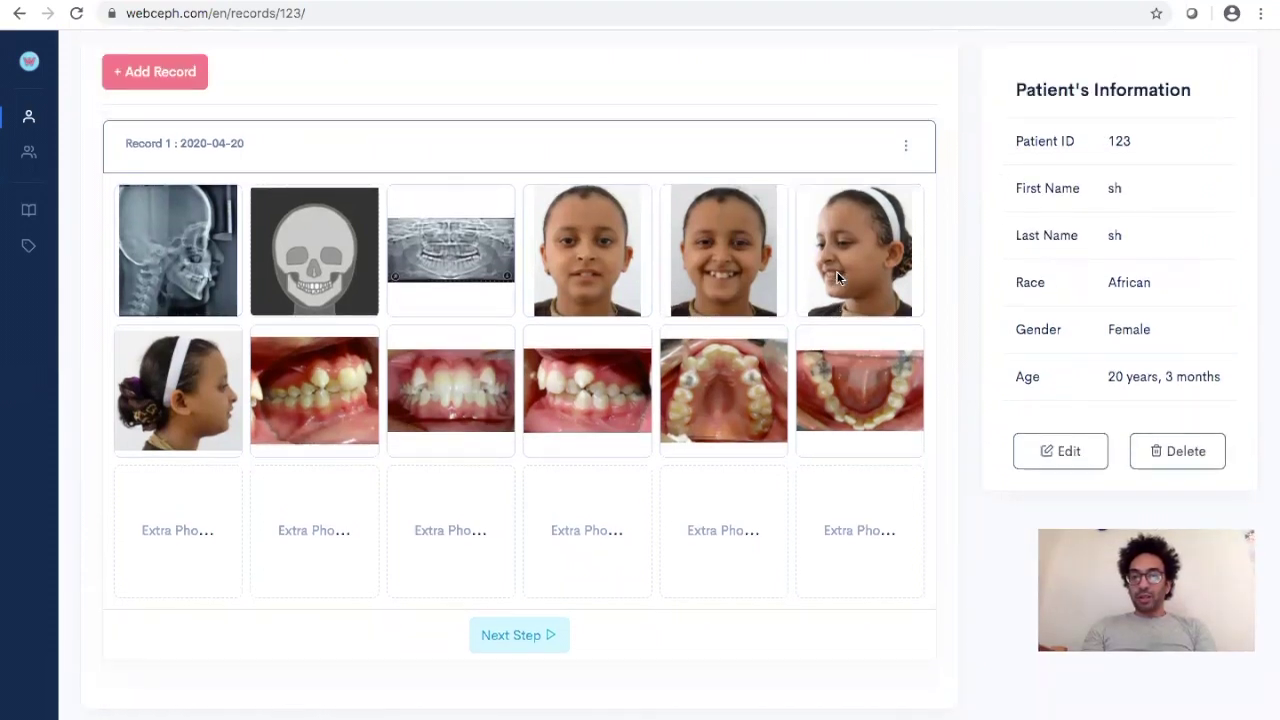
# Edit the patient's information, enter a different birth year in the date of birth and save the update.
pyautogui.click(1043, 455)
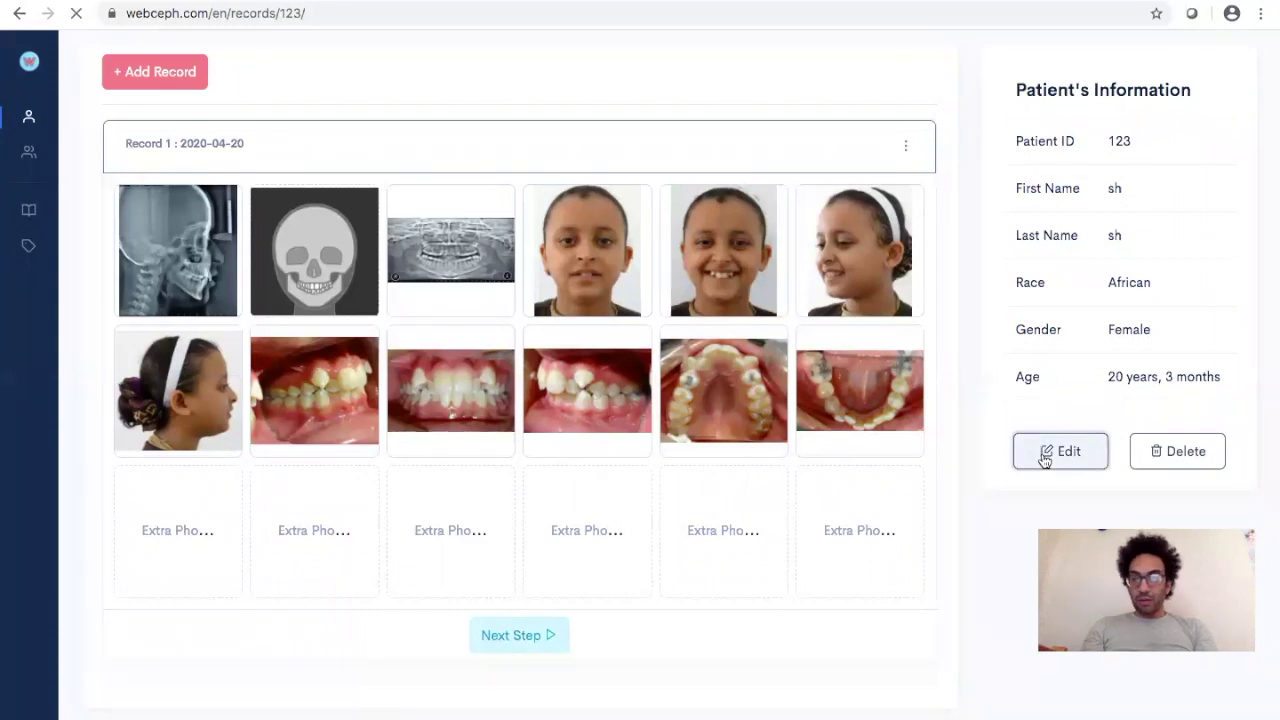
pyautogui.scroll(-1, 671, 488)
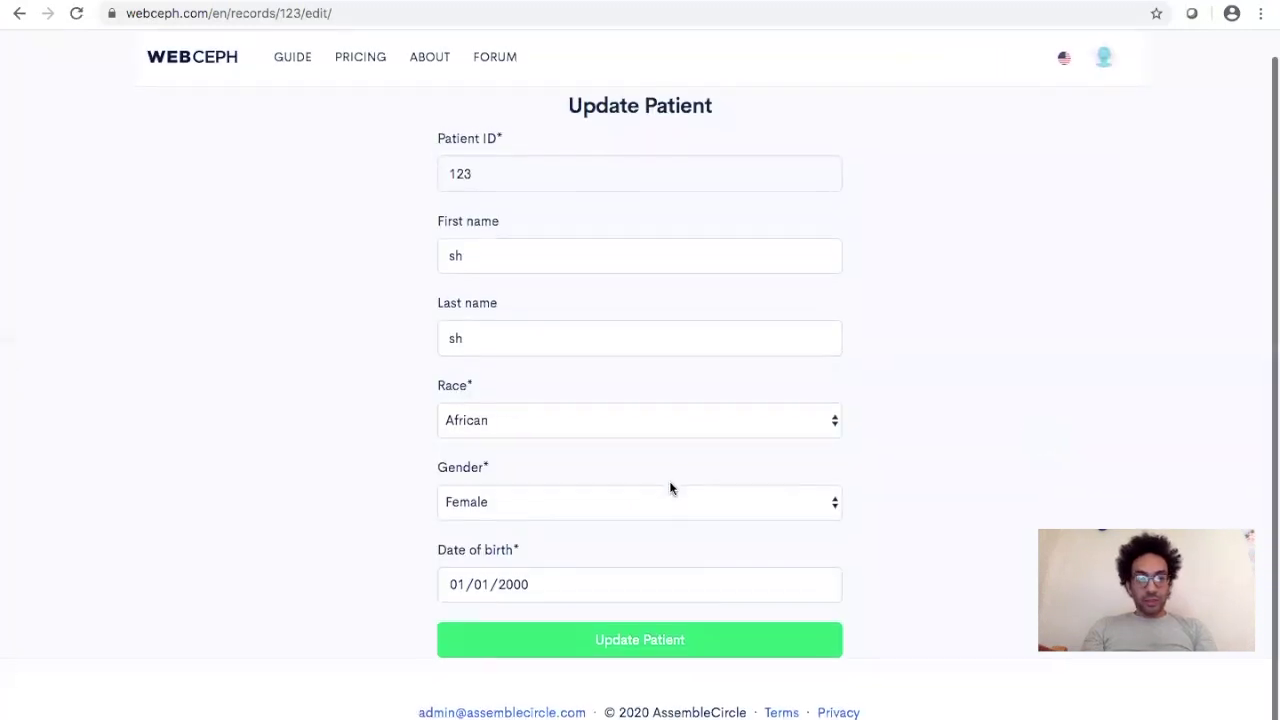
pyautogui.click(534, 588)
pyautogui.click(524, 588)
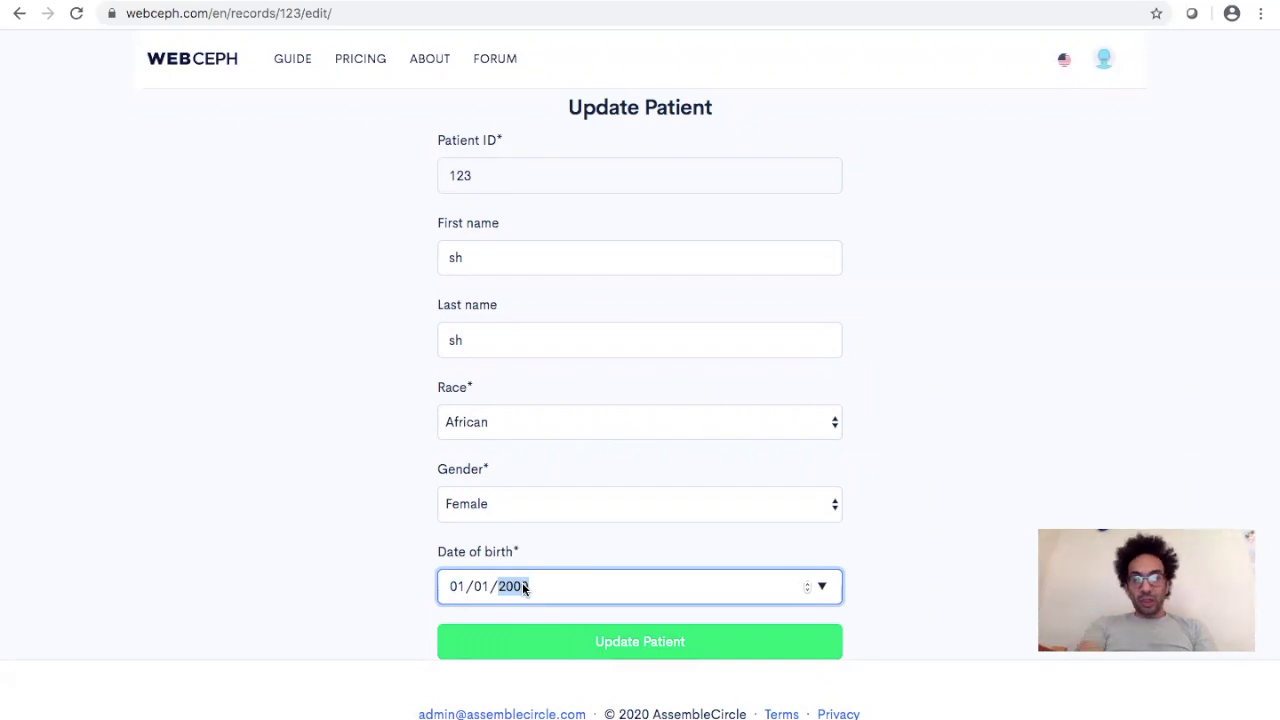
pyautogui.write('202')
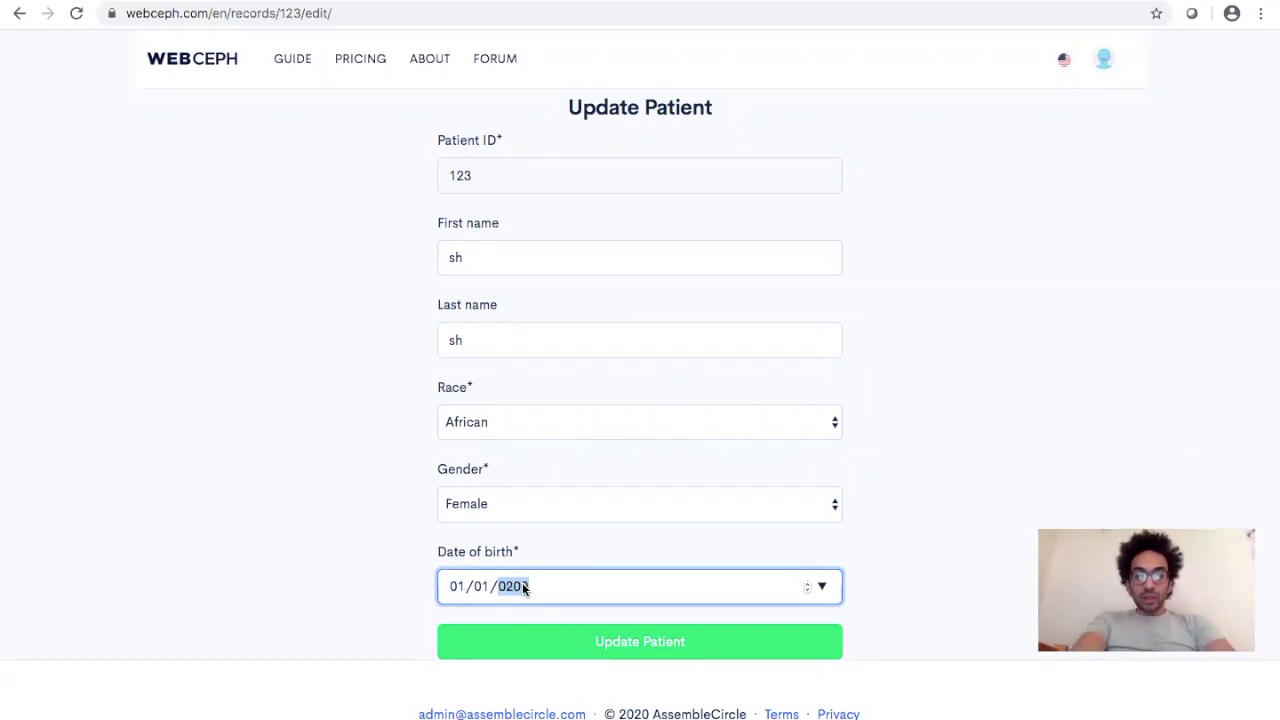
pyautogui.write('0')
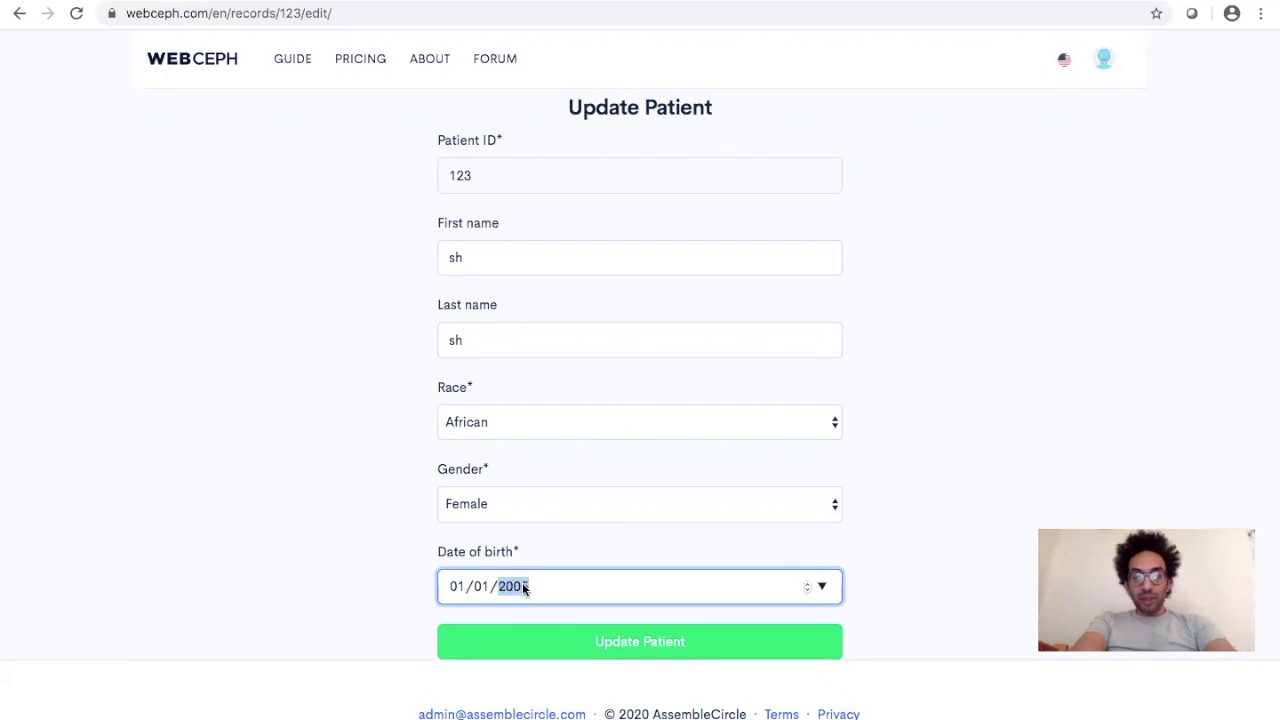
pyautogui.click(822, 588)
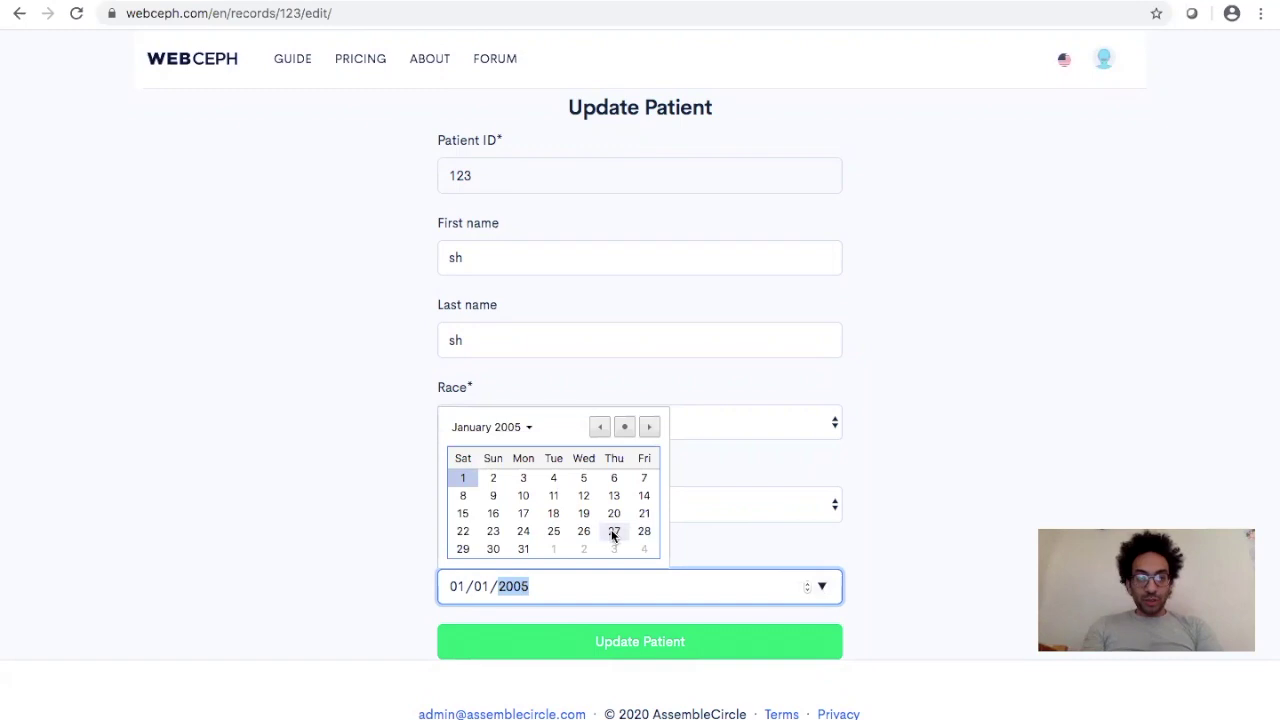
pyautogui.click(641, 607)
pyautogui.click(632, 643)
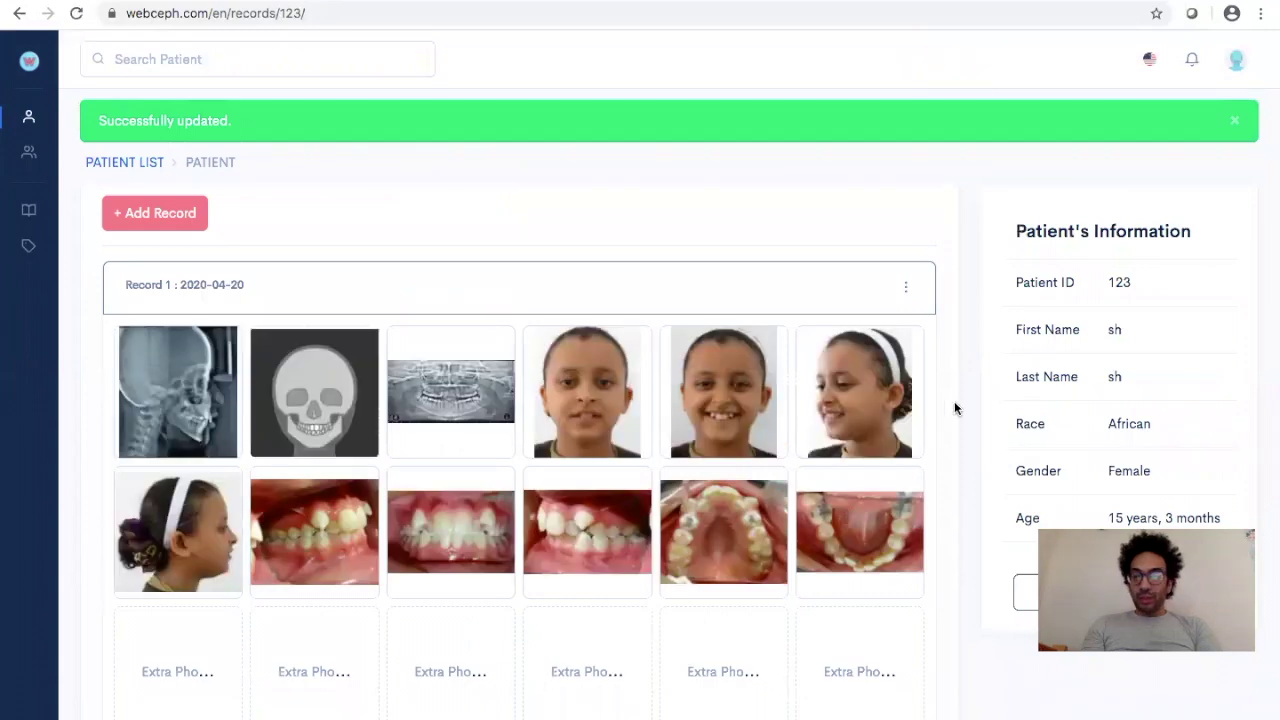
# Reopen the patient's details, correct the year of the date of birth and update the patient.
pyautogui.scroll(-3, 1068, 402)
pyautogui.click(1034, 376)
pyautogui.click(534, 614)
pyautogui.click(526, 614)
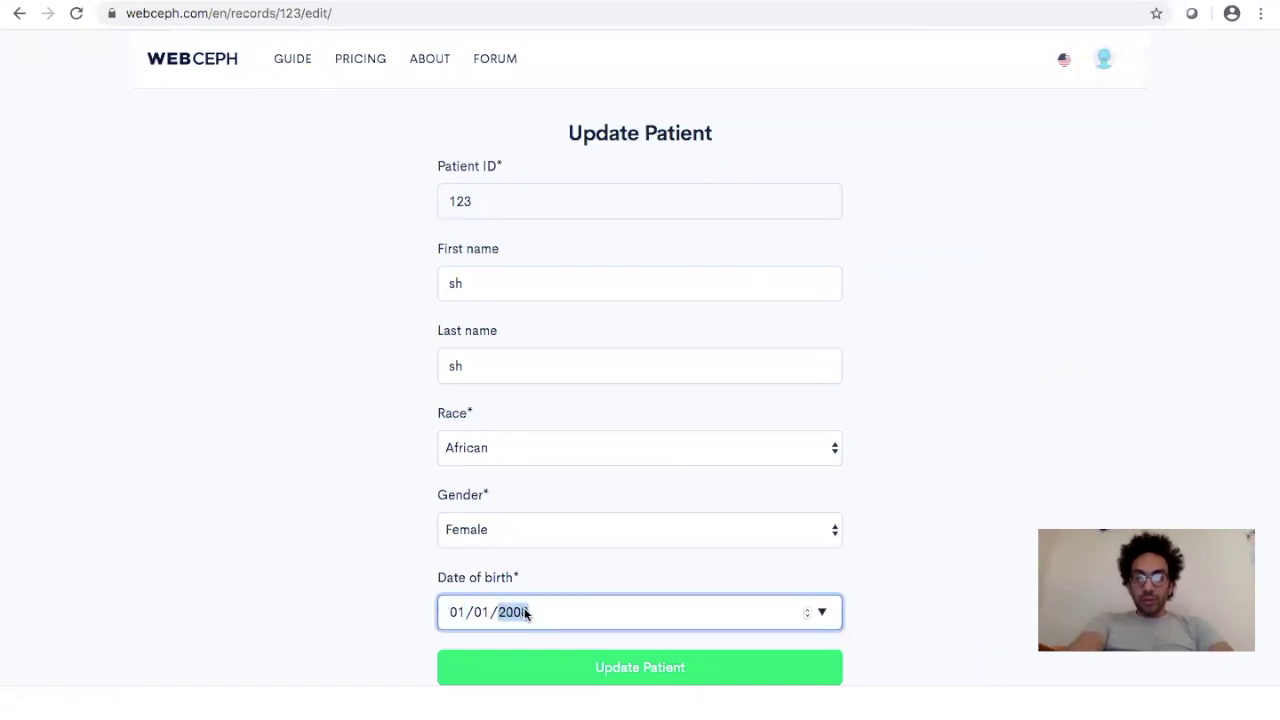
pyautogui.click(560, 681)
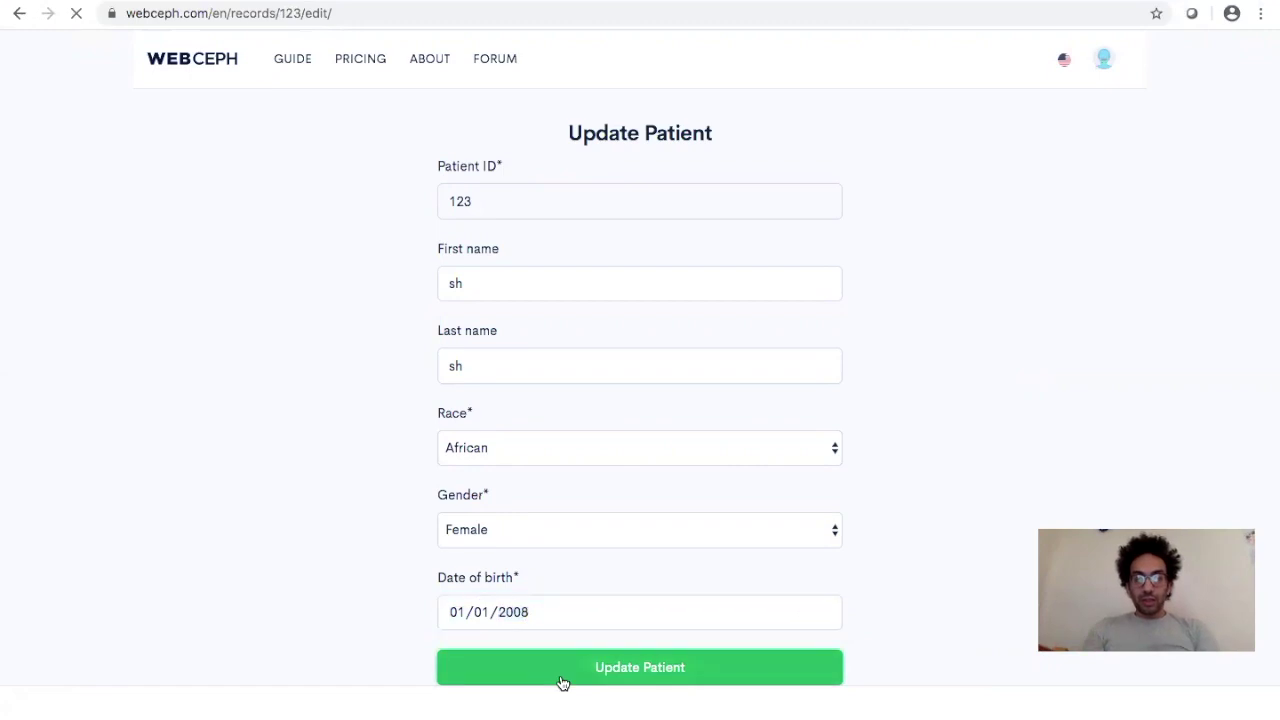
# Proceed to the next step of Record 1 and view the lateral cephalogram on the Digitization page.
pyautogui.scroll(-3, 1053, 425)
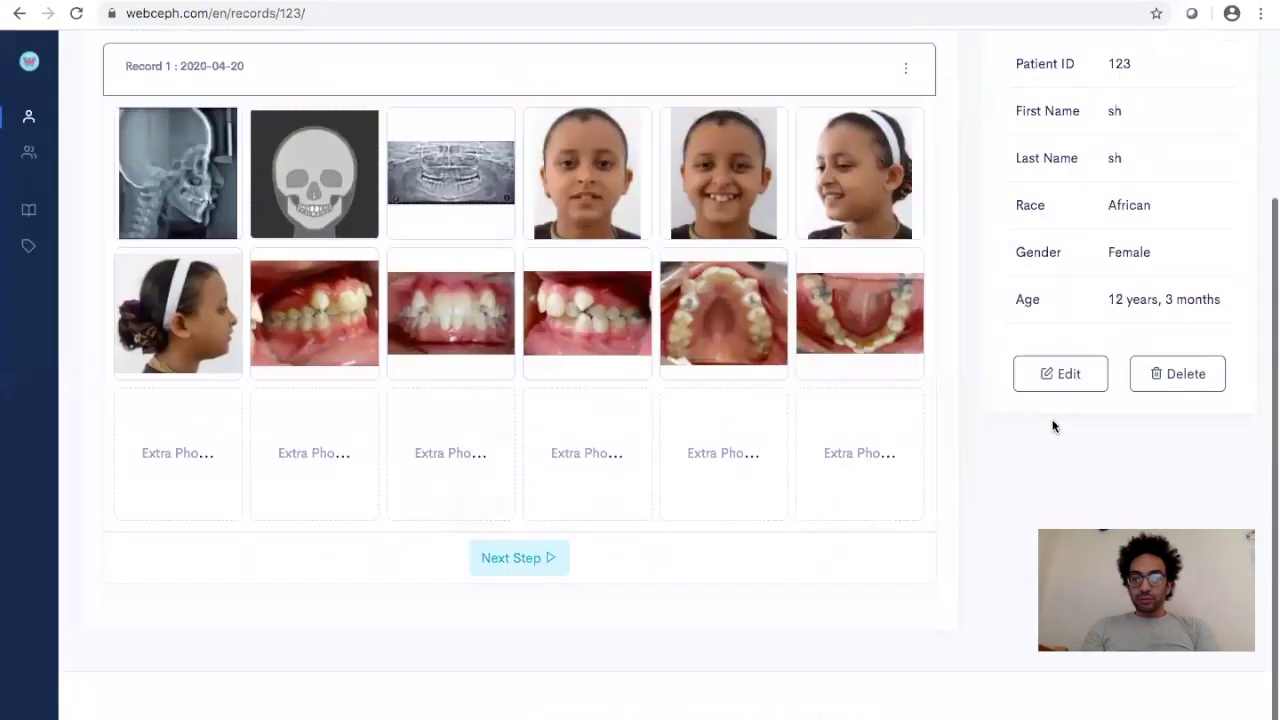
pyautogui.scroll(-1, 1052, 426)
pyautogui.scroll(4, 1052, 426)
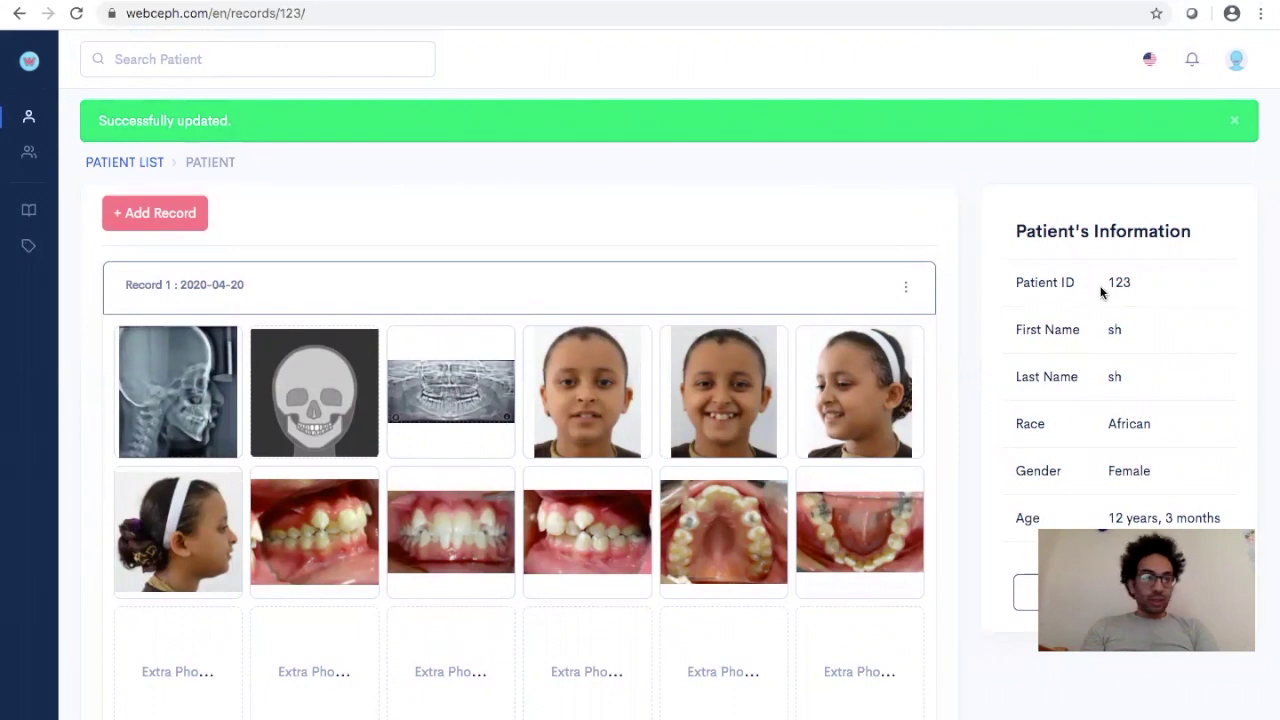
pyautogui.scroll(-5, 1101, 290)
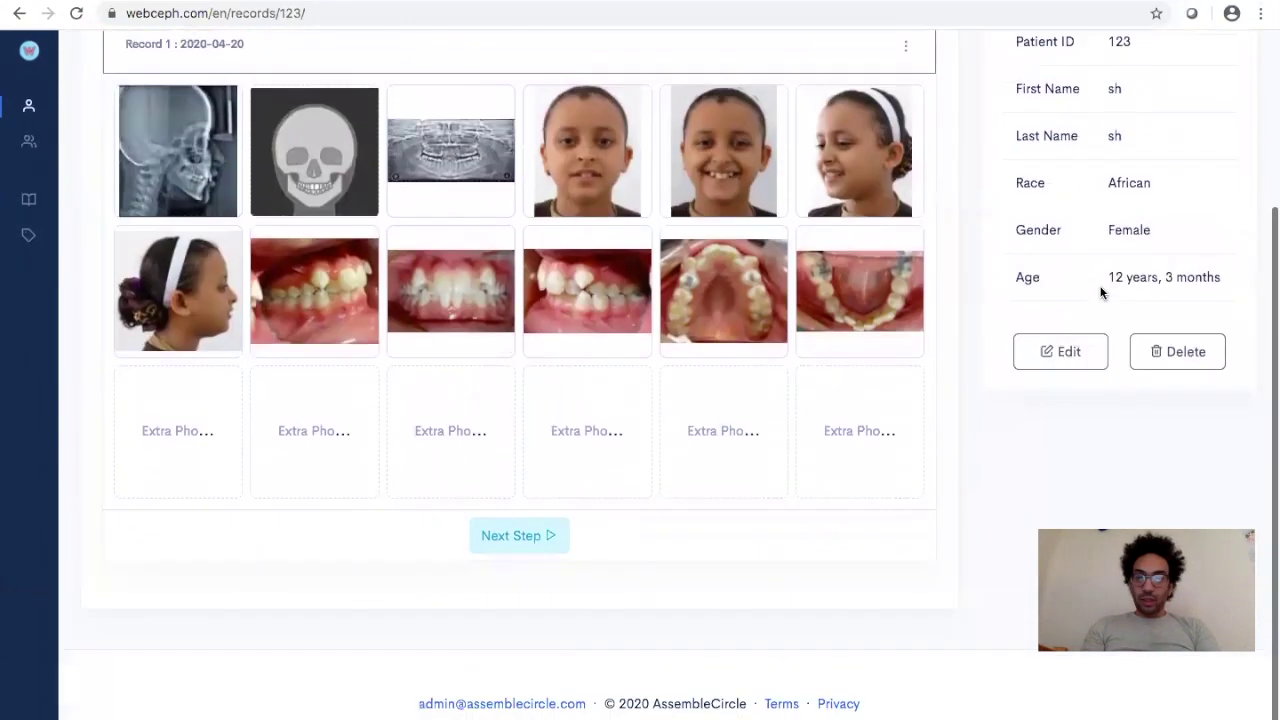
pyautogui.click(519, 547)
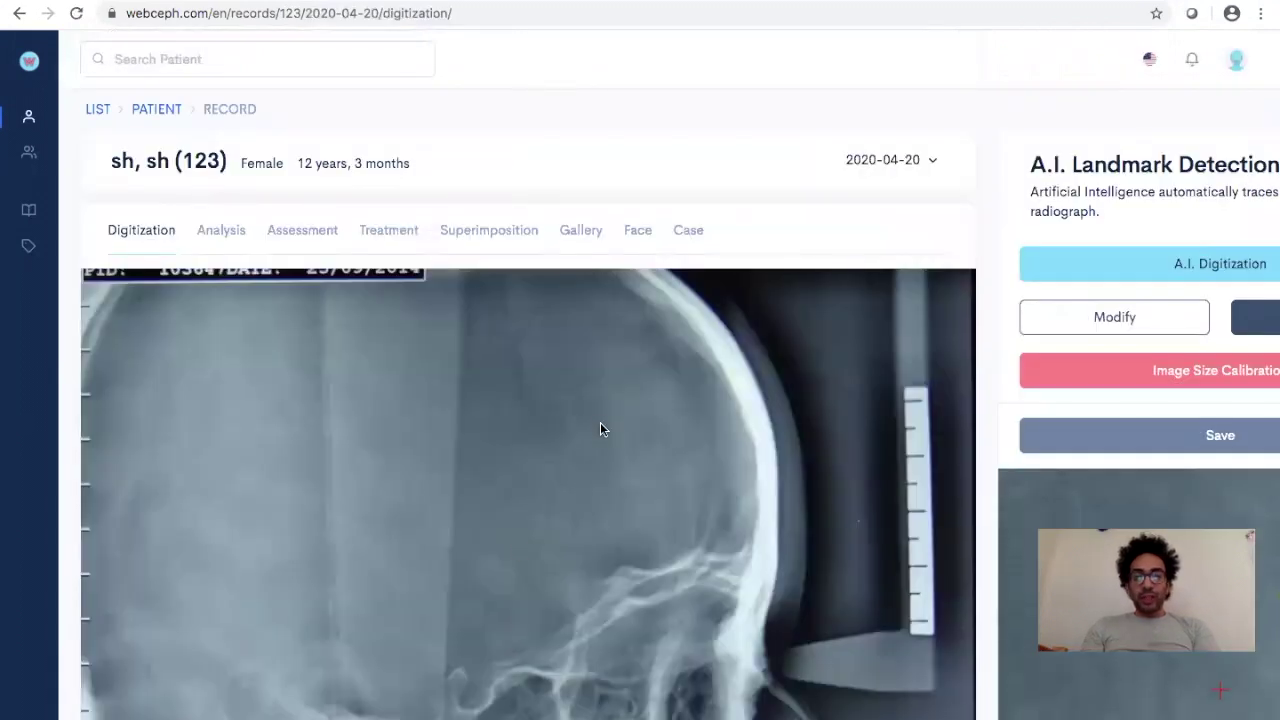
pyautogui.scroll(-3, 600, 429)
pyautogui.scroll(3, 600, 429)
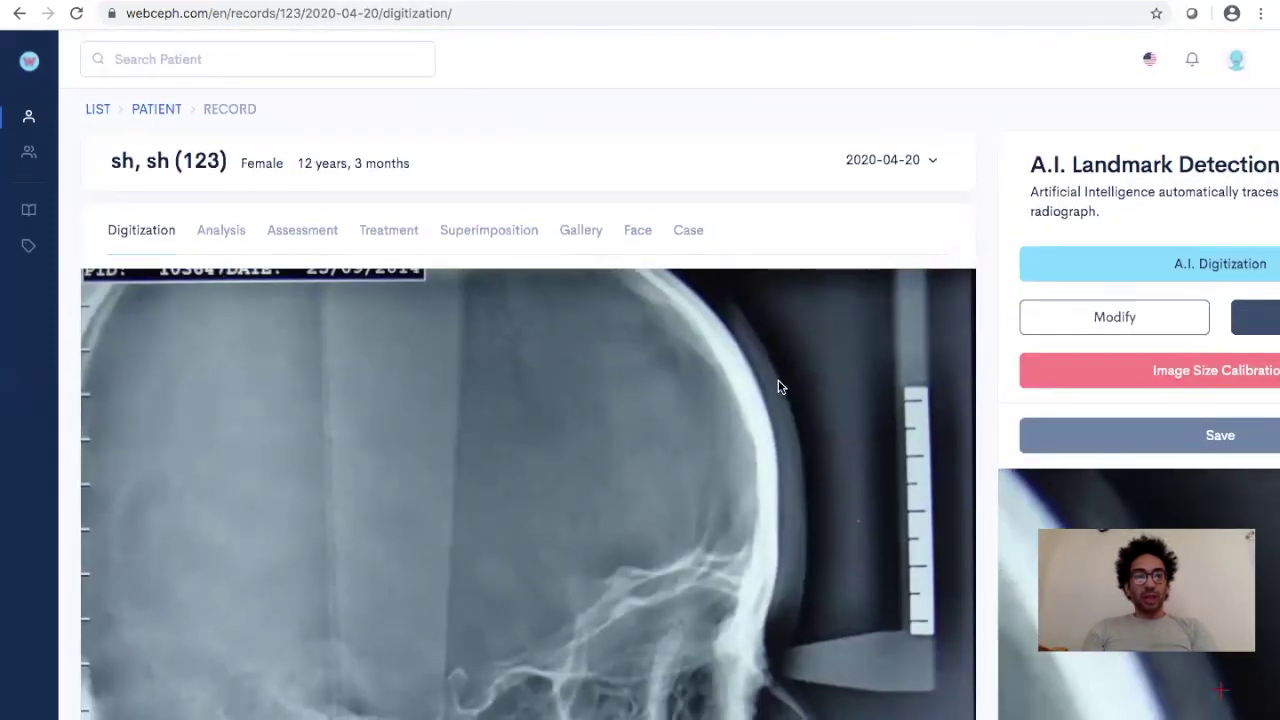
pyautogui.scroll(-5, 945, 388)
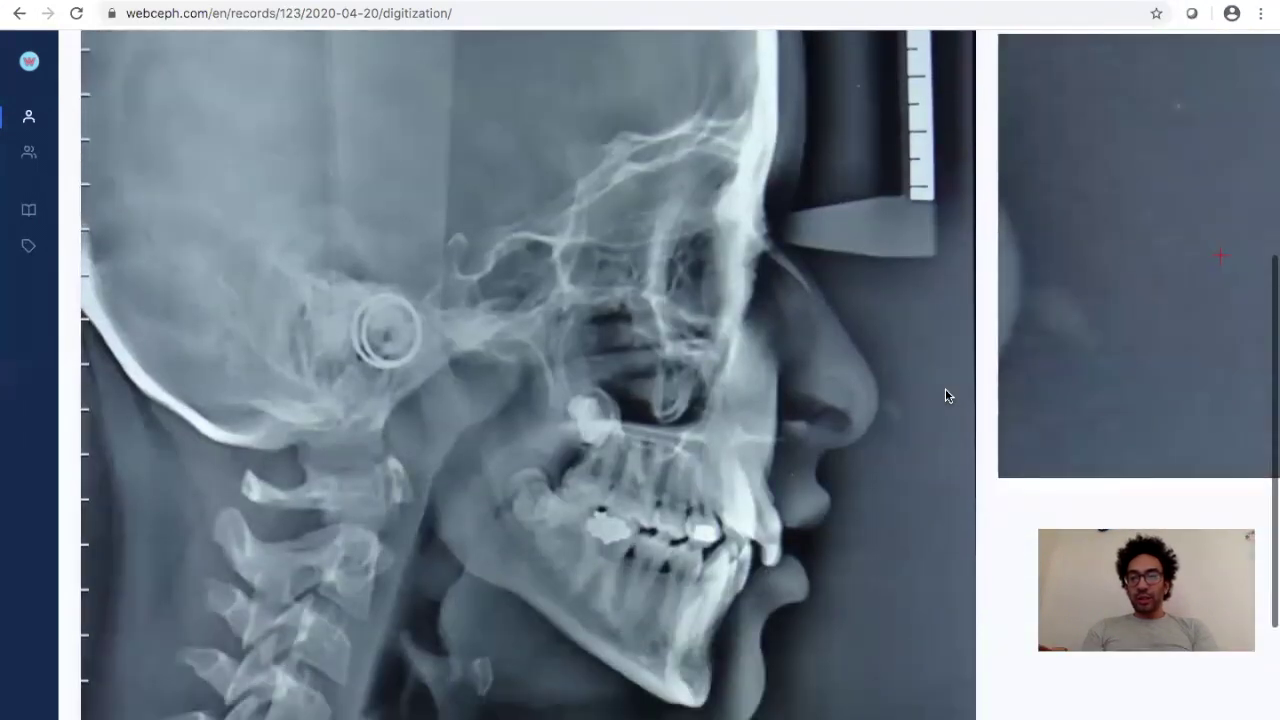
# Run A.I. digitization on the lateral cephalogram and review the traced landmarks.
pyautogui.scroll(5, 1114, 294)
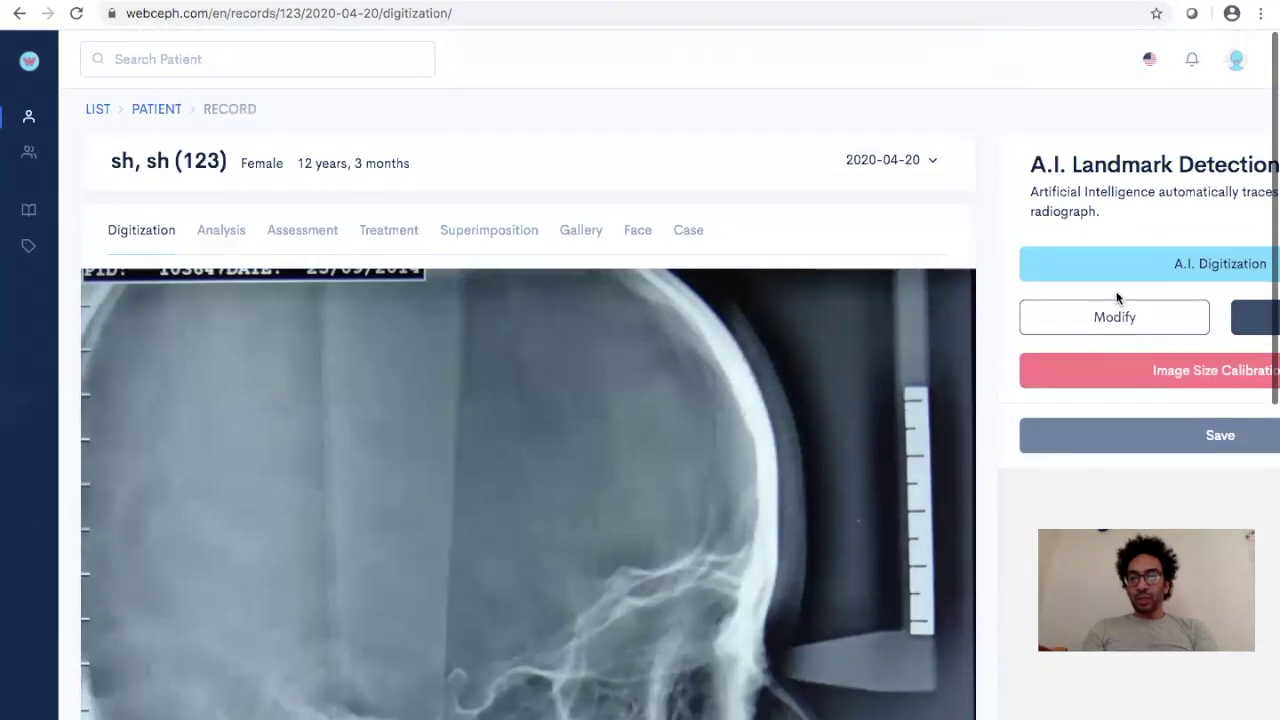
pyautogui.hscroll(3, 1117, 297)
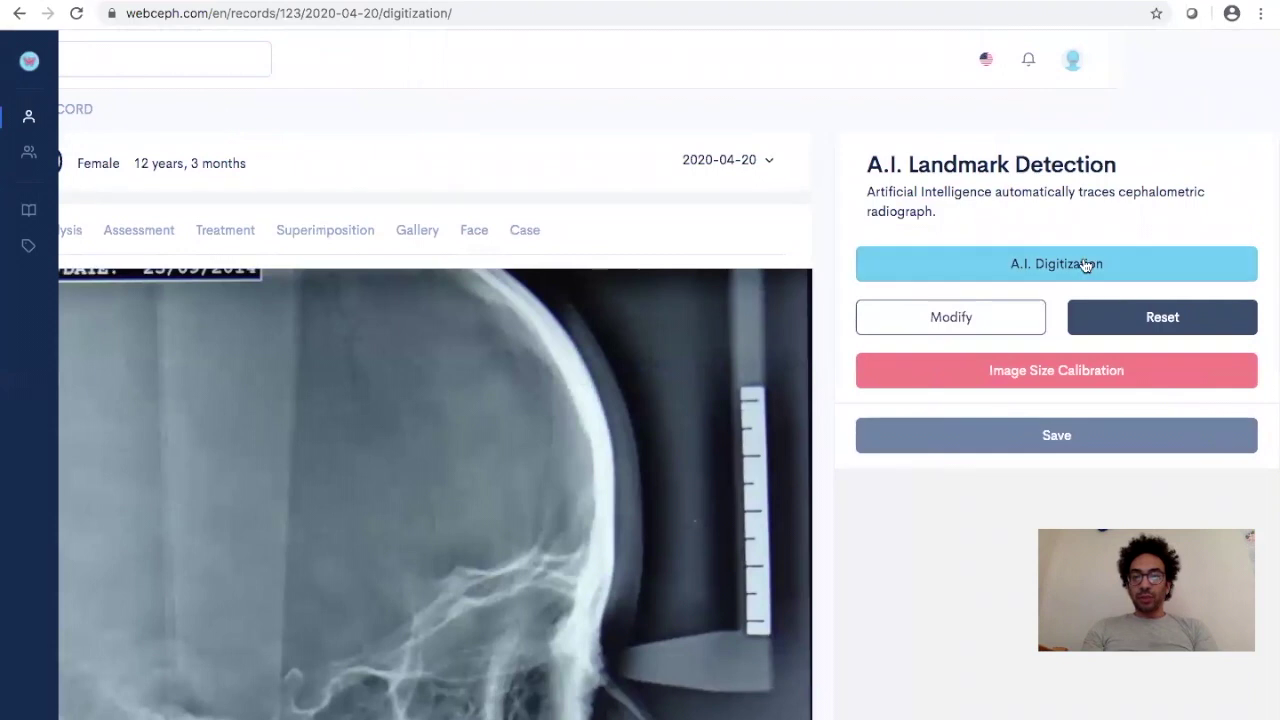
pyautogui.click(1080, 264)
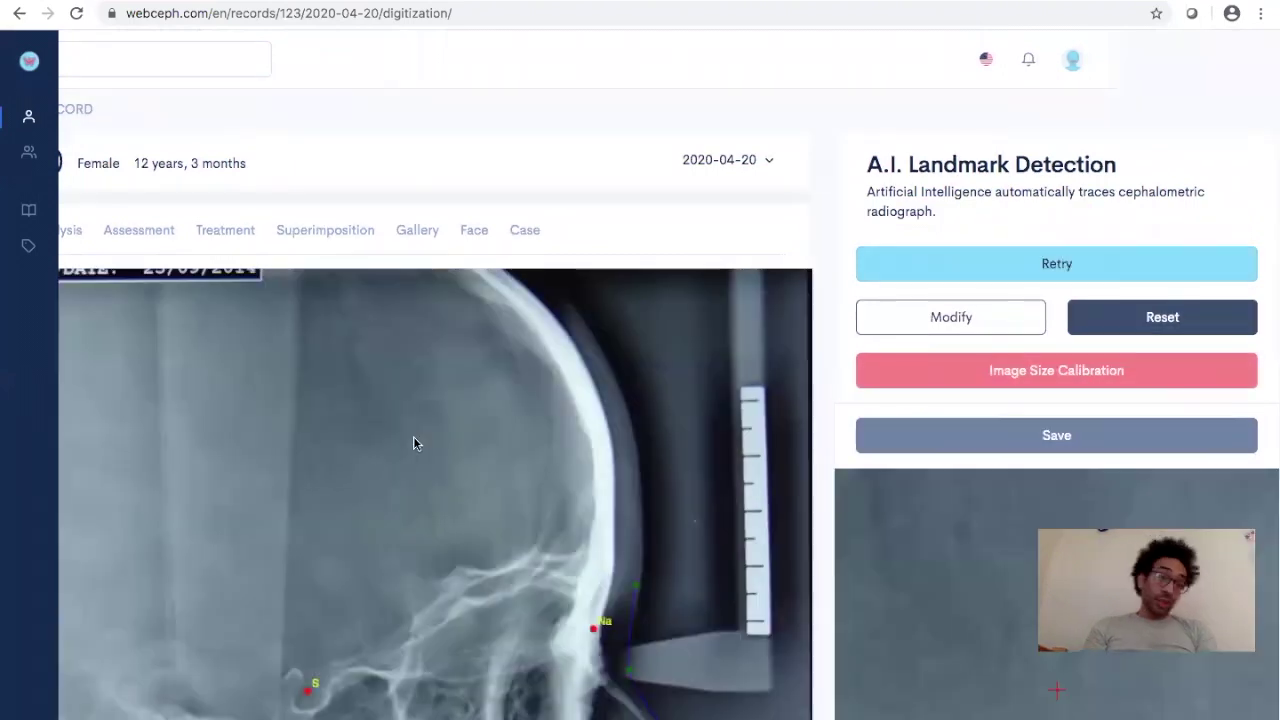
pyautogui.scroll(-3, 416, 443)
pyautogui.scroll(-2, 414, 443)
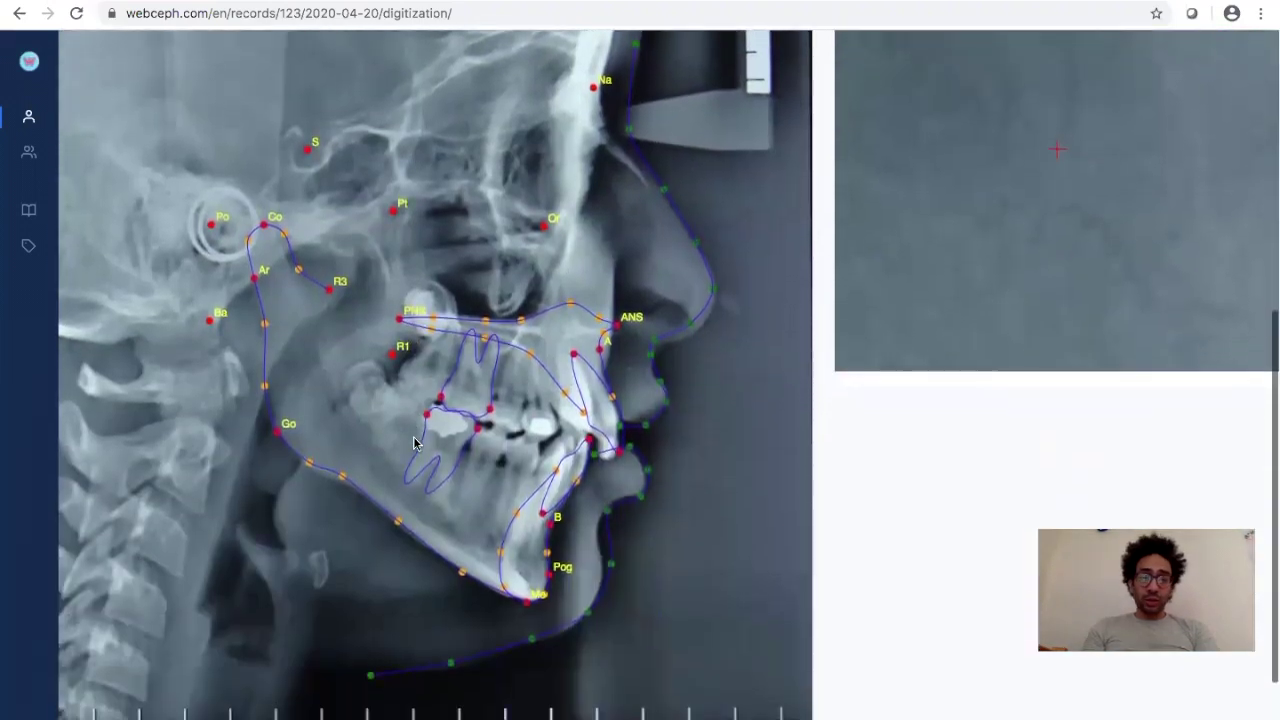
# Move point B slightly down along the front of the chin contour and place the upper incisor tip on the incisal edge.
pyautogui.scroll(5, 483, 550)
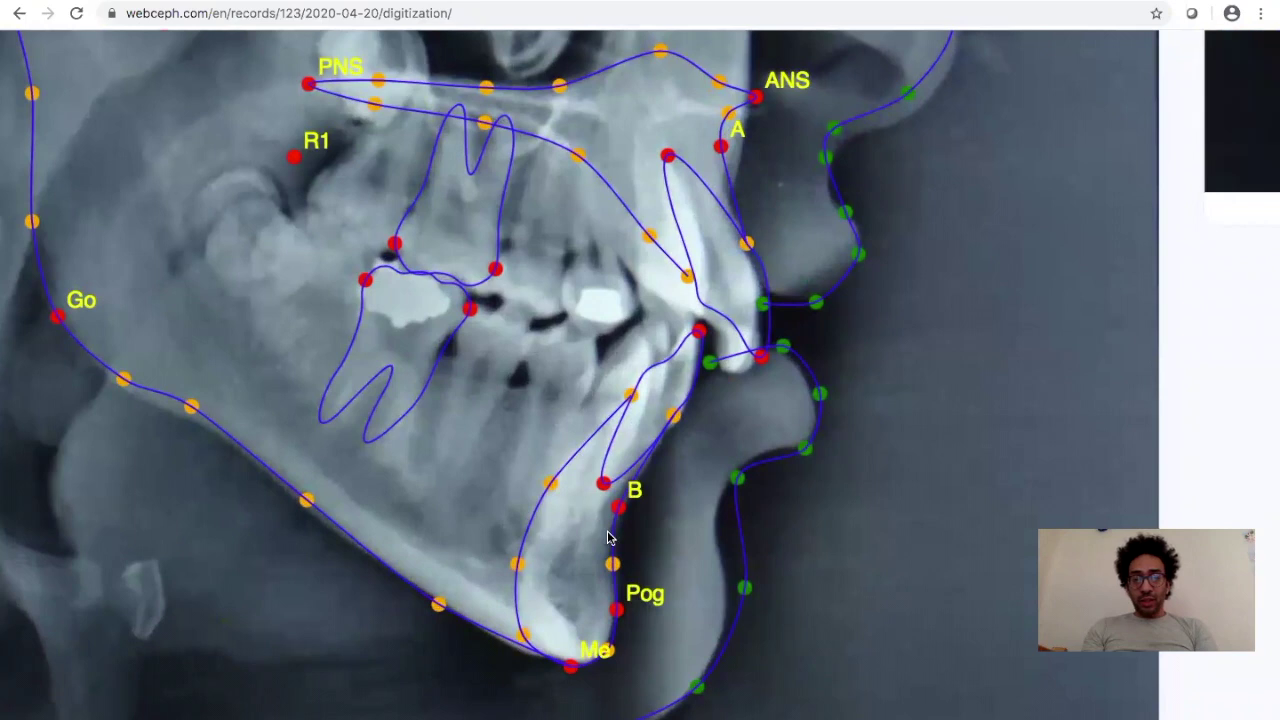
pyautogui.moveTo(615, 512); pyautogui.dragTo(613, 534)
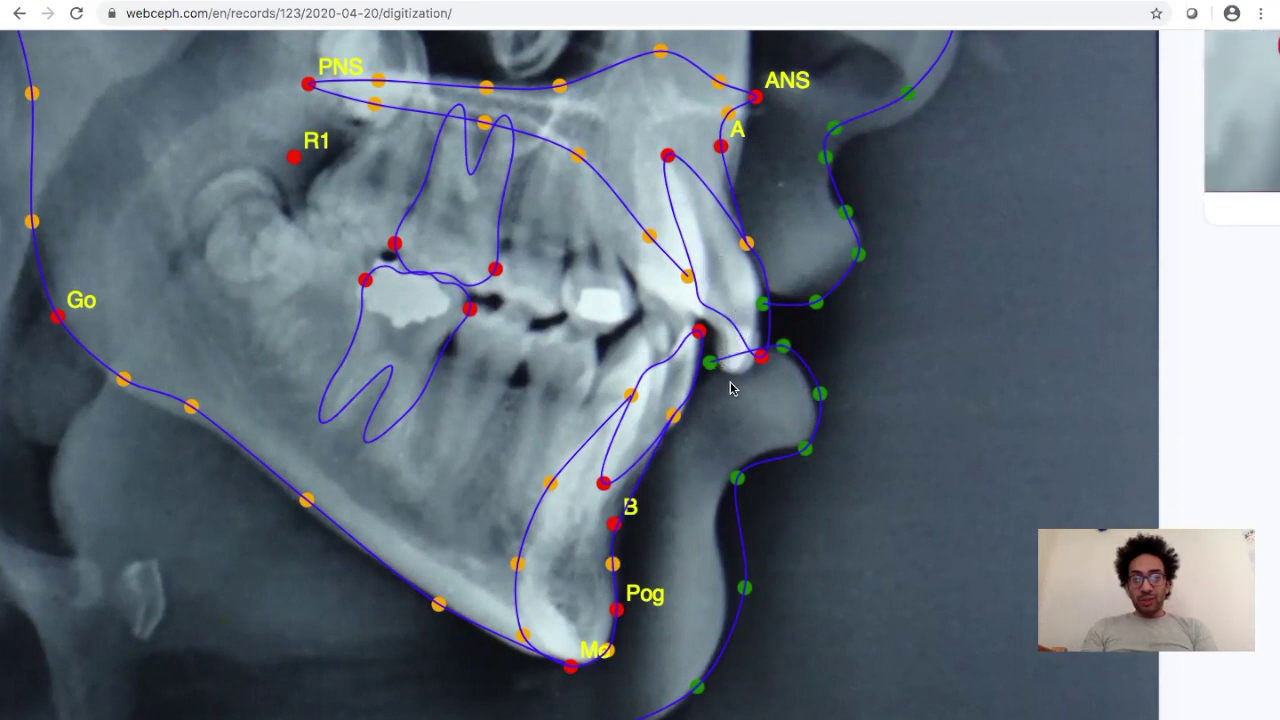
pyautogui.moveTo(760, 360); pyautogui.dragTo(738, 375)
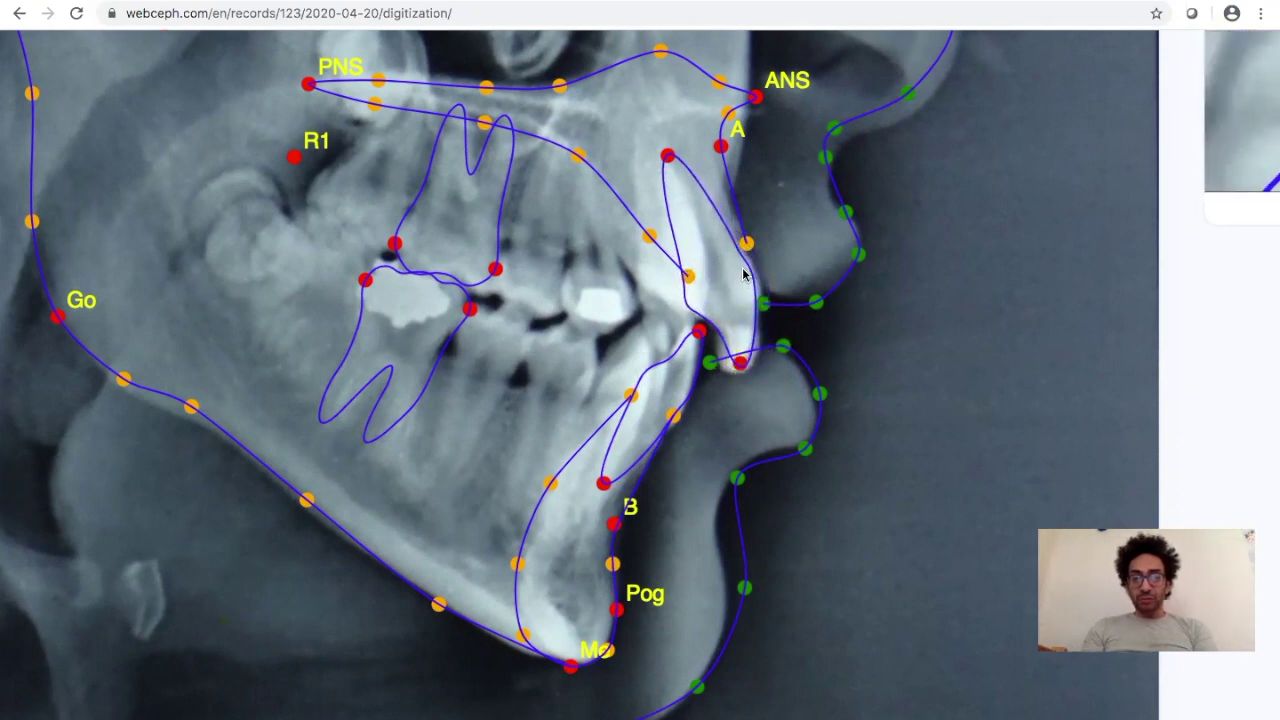
# Refine the maxilla tracing by moving point A up and back, lowering ANS and the anterior nasal floor contour, and nudging the upper molar's front point.
pyautogui.scroll(3, 697, 262)
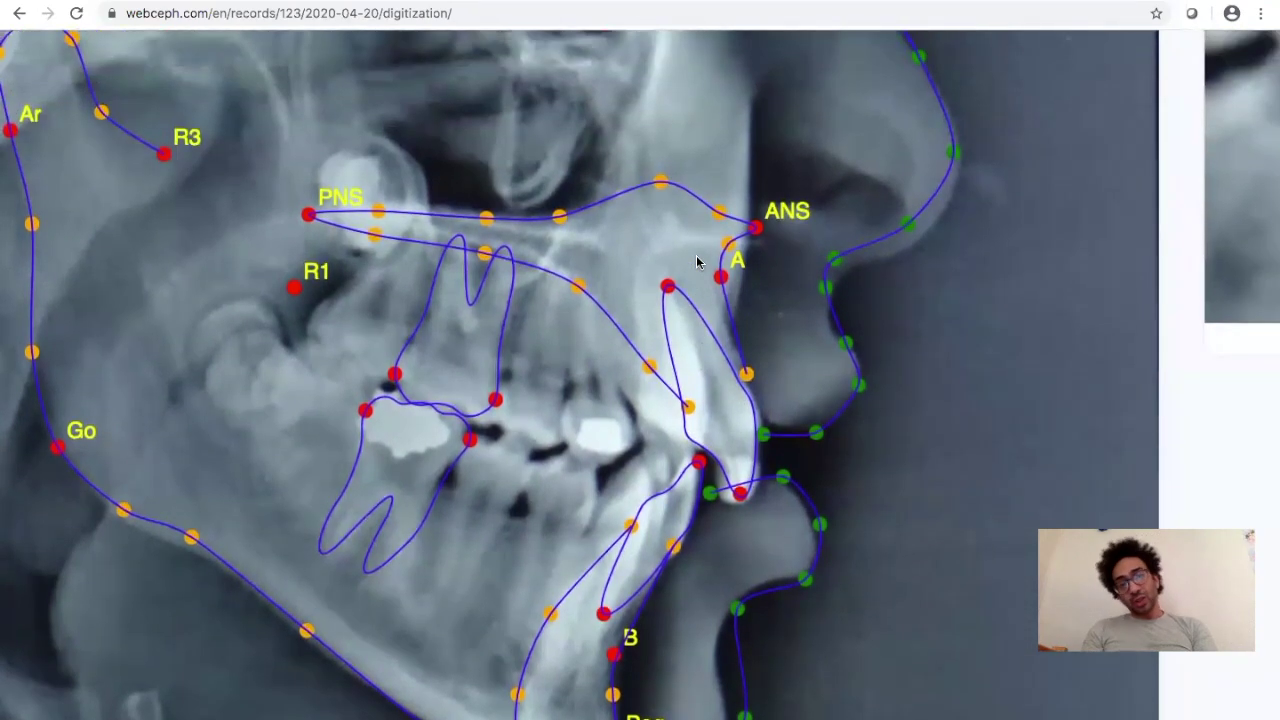
pyautogui.moveTo(720, 278)
pyautogui.mouseDown()
pyautogui.moveTo(670, 286)
pyautogui.moveTo(673, 265)
pyautogui.moveTo(709, 268)
pyautogui.mouseUp()
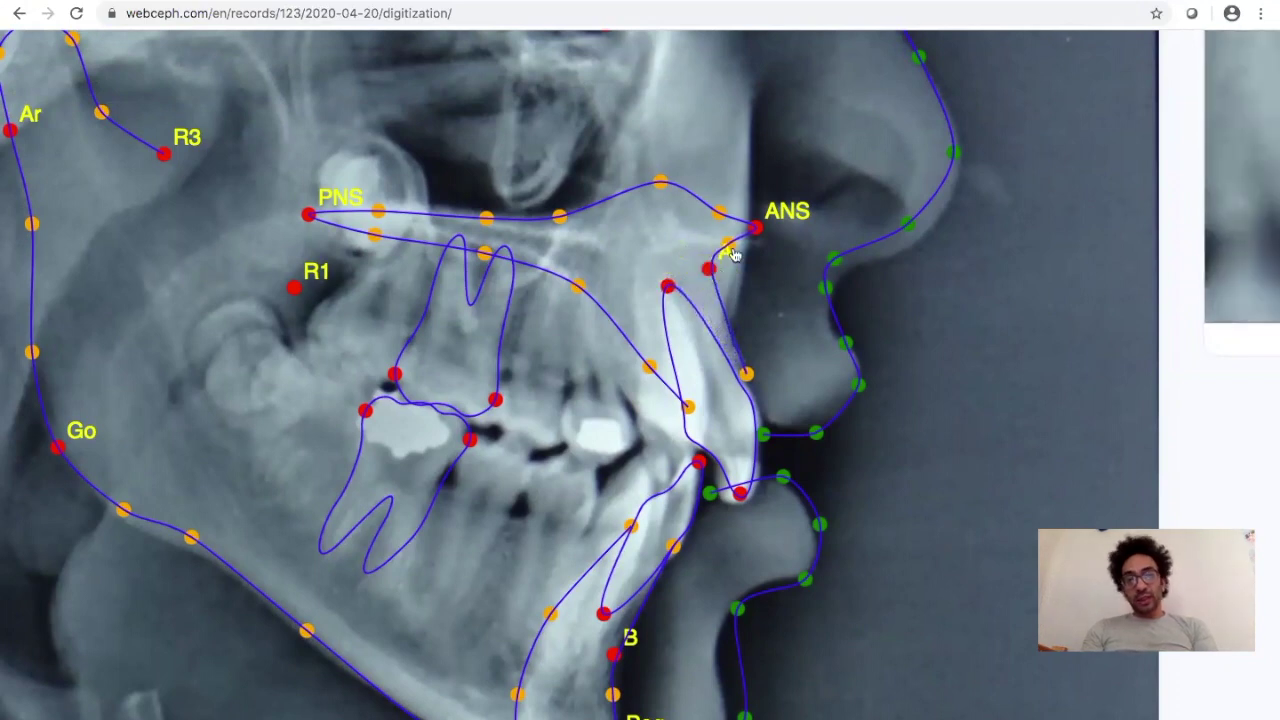
pyautogui.moveTo(755, 228)
pyautogui.mouseDown()
pyautogui.moveTo(756, 240)
pyautogui.moveTo(743, 222)
pyautogui.mouseUp()
pyautogui.moveTo(660, 183); pyautogui.dragTo(683, 238)
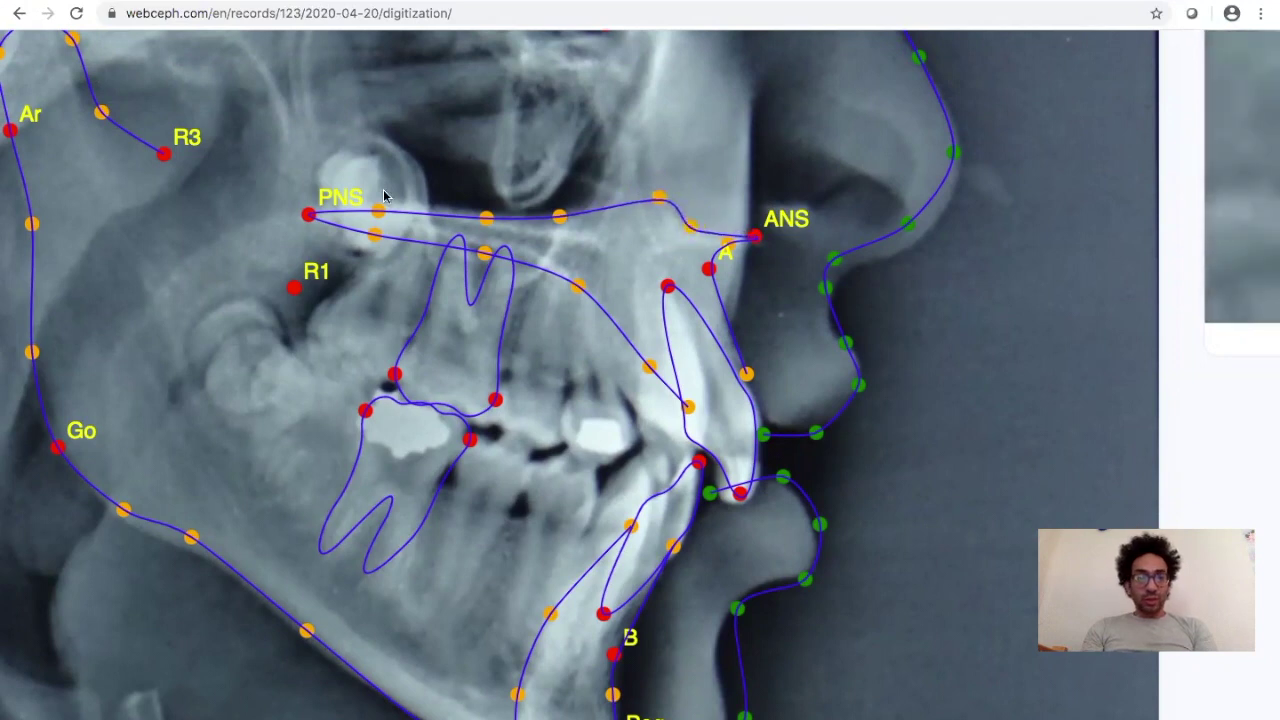
pyautogui.moveTo(495, 402); pyautogui.dragTo(493, 410)
# Shift R3 and the neighbouring contour point between Co and R3 down and back to fit the sigmoid notch.
pyautogui.hscroll(-5, 192, 238)
pyautogui.scroll(4, 192, 238)
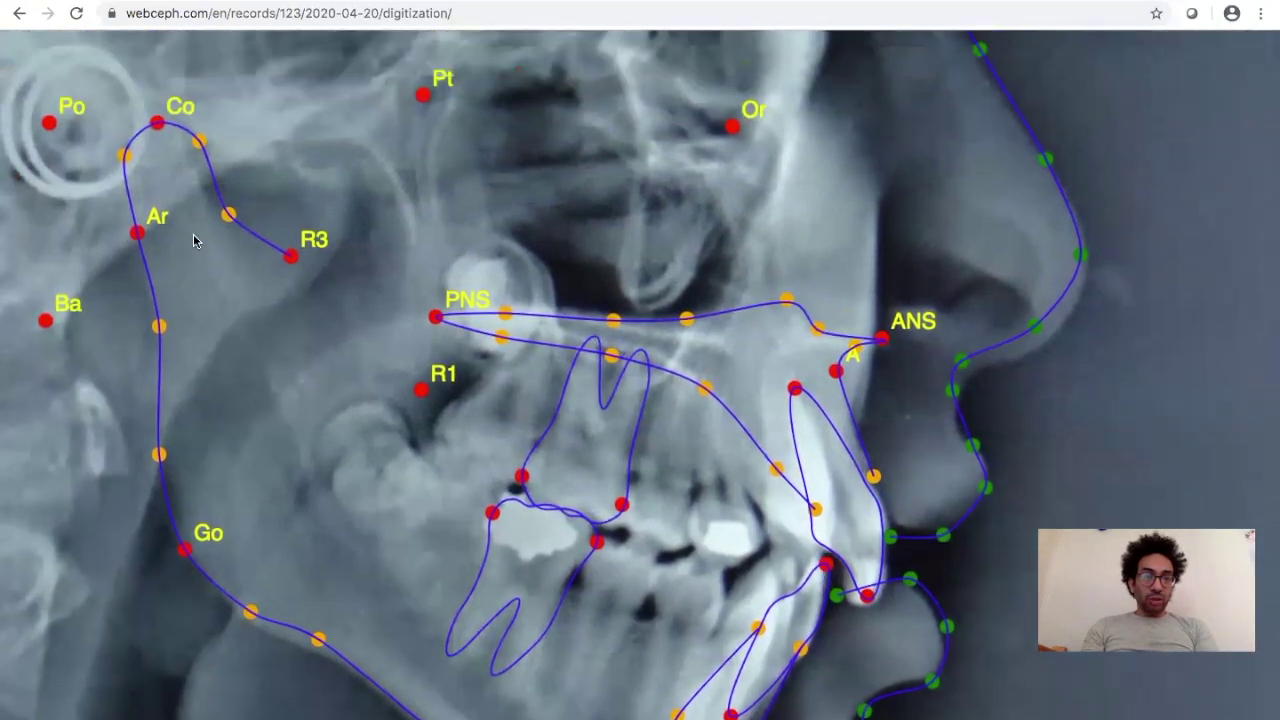
pyautogui.moveTo(229, 214); pyautogui.dragTo(216, 224)
pyautogui.moveTo(287, 259); pyautogui.dragTo(255, 278)
# Move Na slightly forward to the front edge of the bone and S slightly down towards the centre of the sella.
pyautogui.scroll(5, 255, 278)
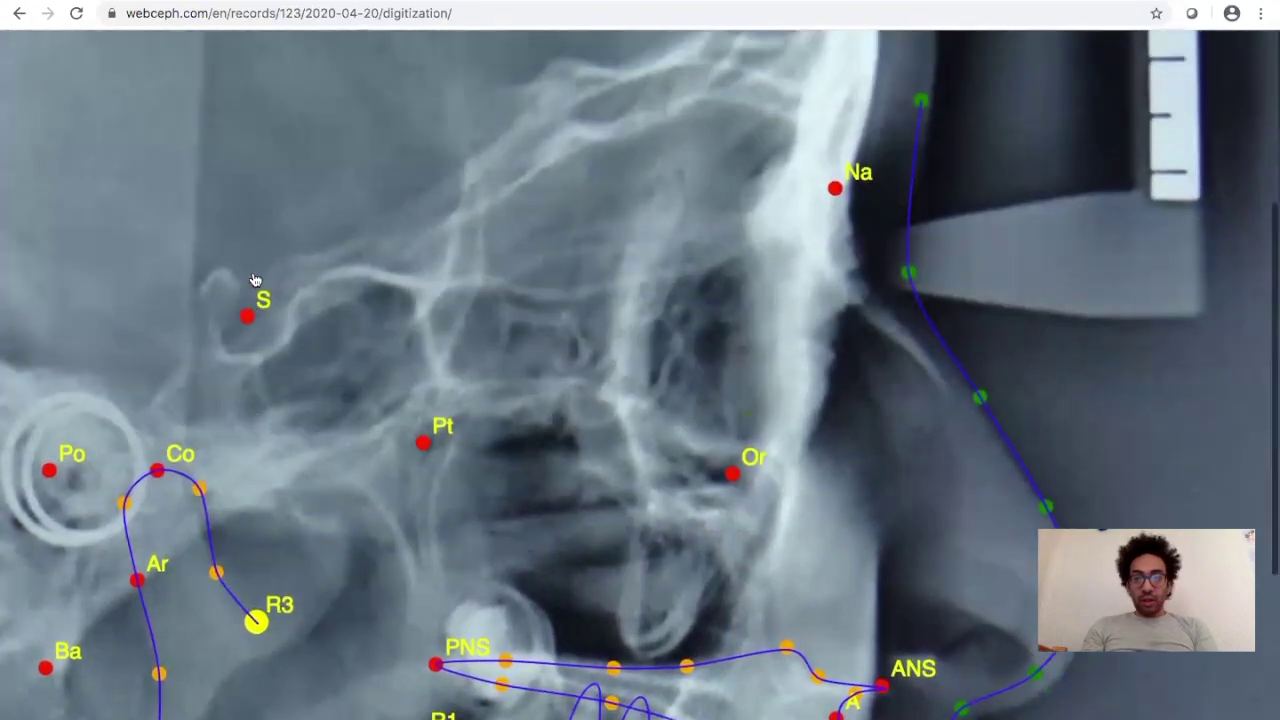
pyautogui.rightClick(832, 204)
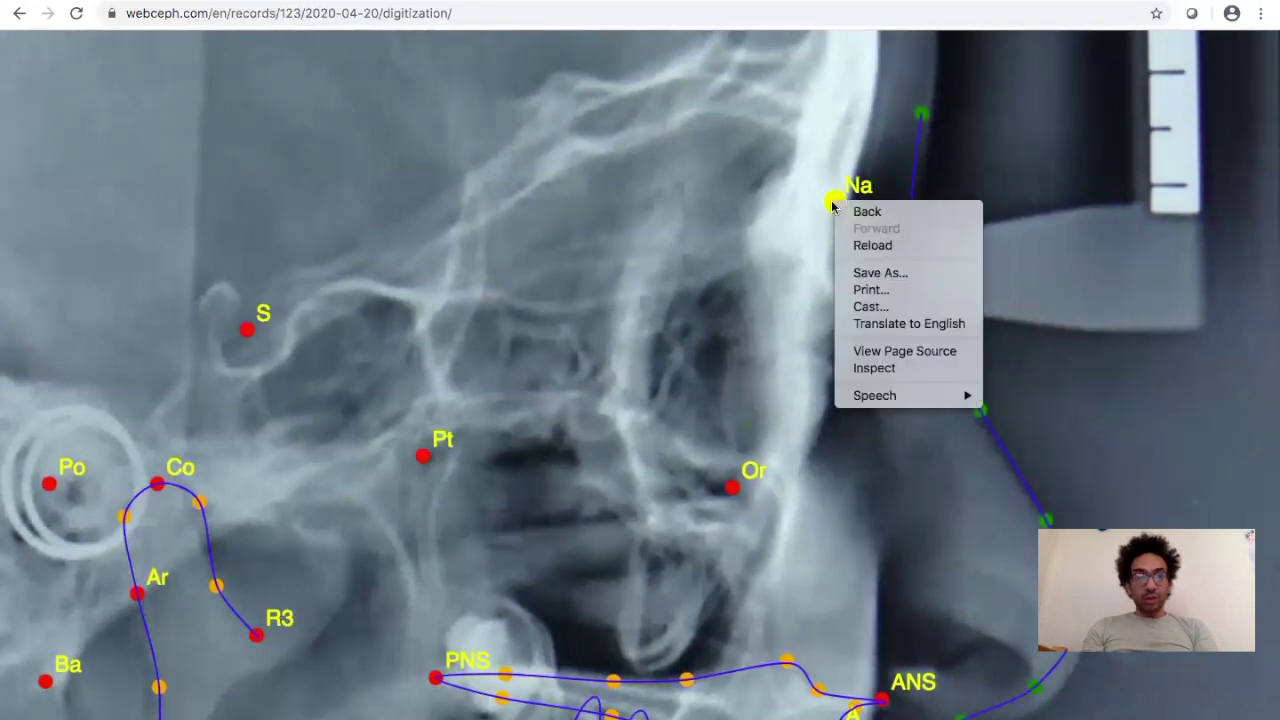
pyautogui.moveTo(833, 205); pyautogui.dragTo(842, 204)
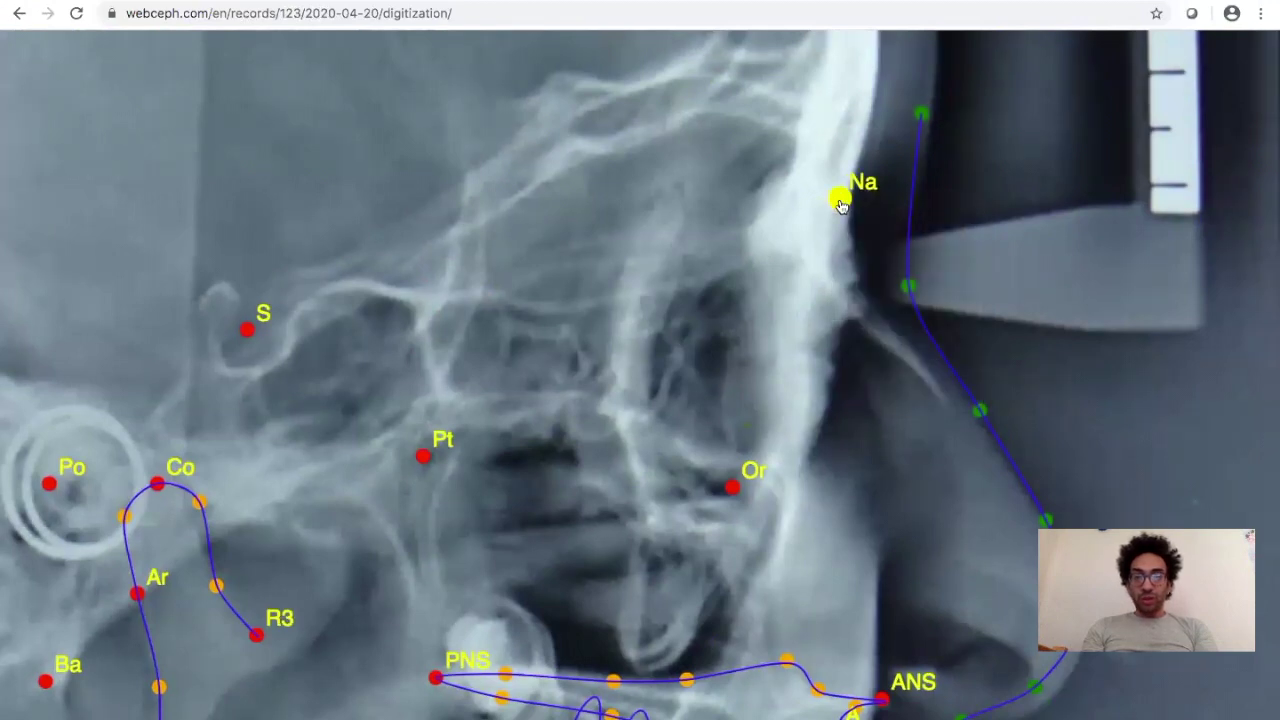
pyautogui.moveTo(250, 342); pyautogui.dragTo(253, 347)
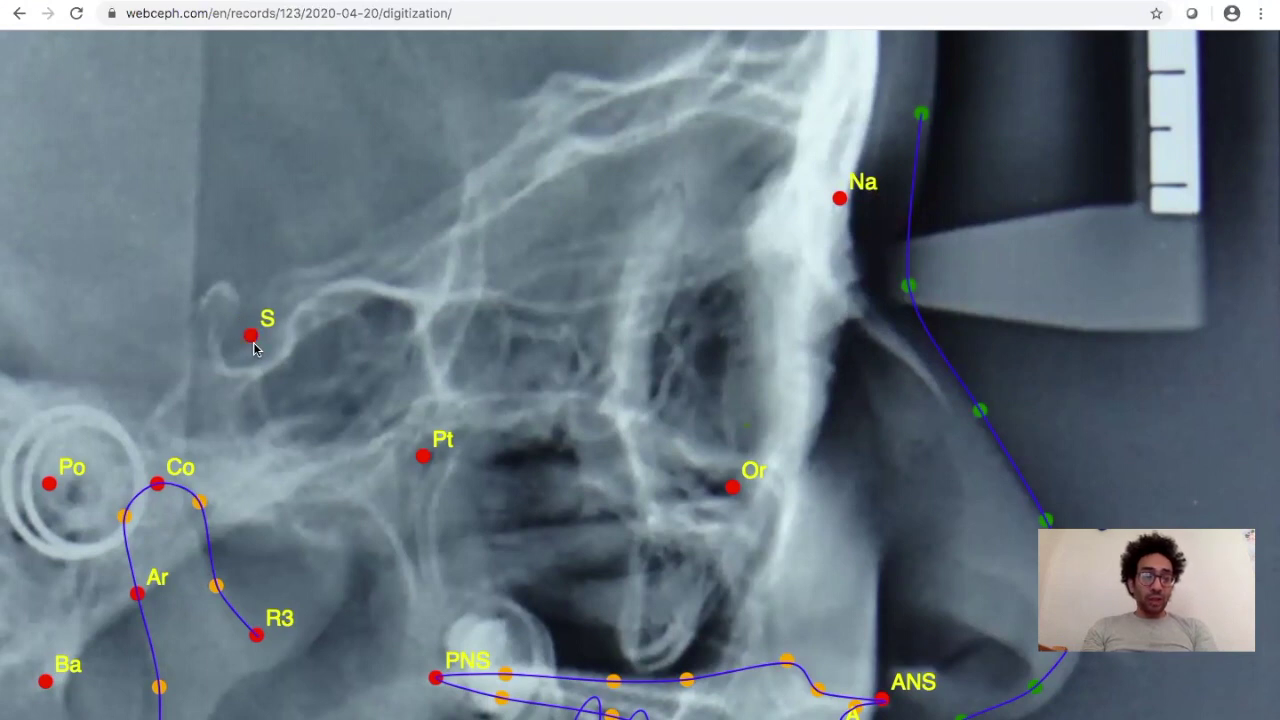